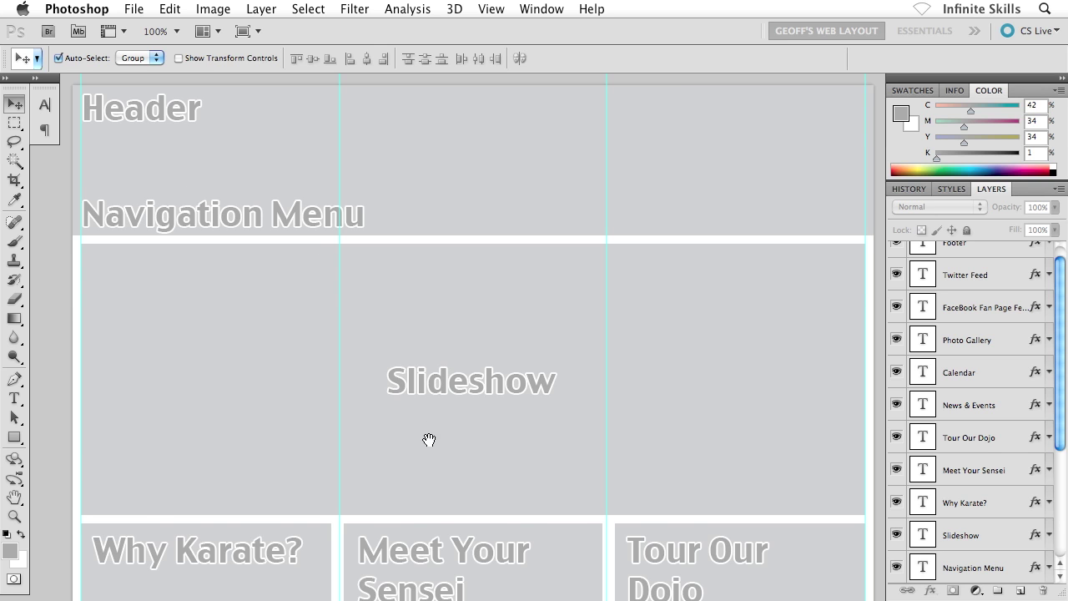
- Pan through the wireframe layout down to the Footer and back up to the Header
{"action": "left_click_drag", "start_coordinate": [429, 439], "coordinate": [422, 210]}
{"action": "left_click_drag", "start_coordinate": [453, 420], "coordinate": [448, 305]}
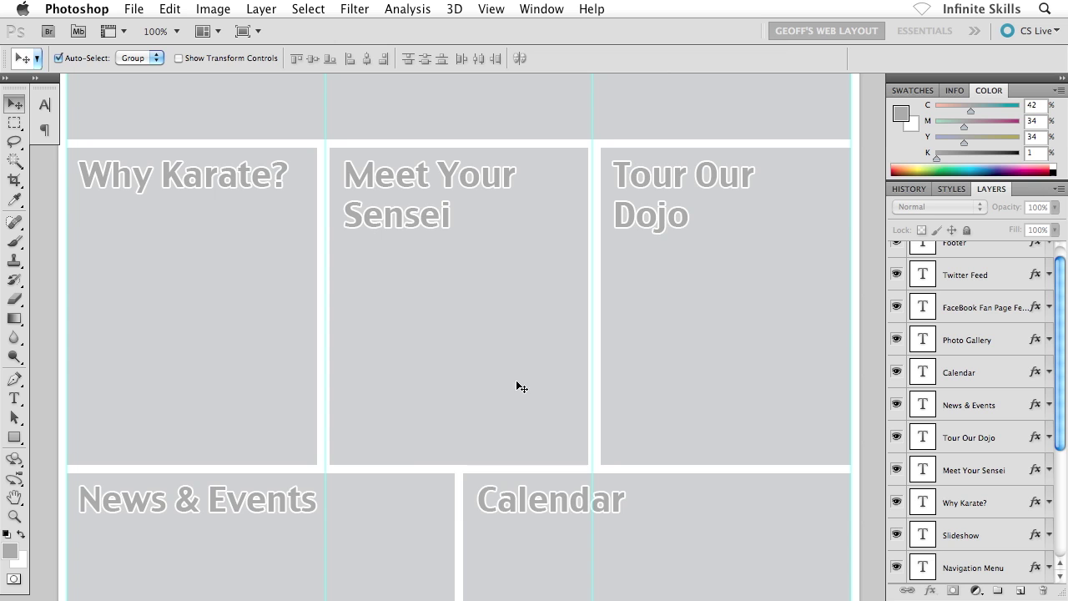
{"action": "left_click_drag", "start_coordinate": [419, 487], "coordinate": [415, 338]}
{"action": "scroll", "coordinate": [416, 338], "scroll_direction": "down", "scroll_amount": 6}
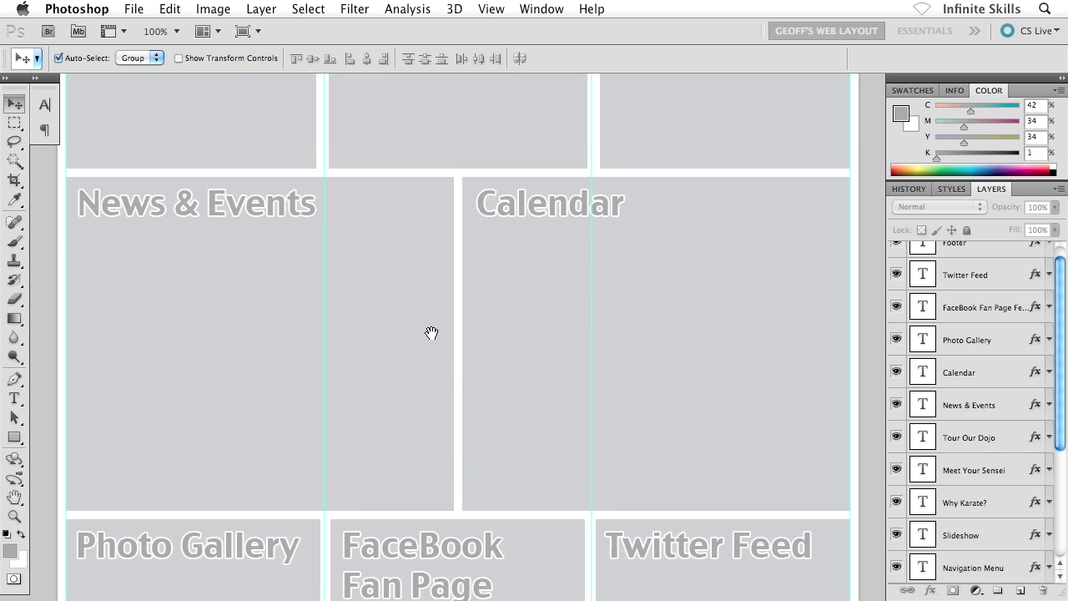
{"action": "scroll", "coordinate": [434, 268], "scroll_direction": "down", "scroll_amount": 1}
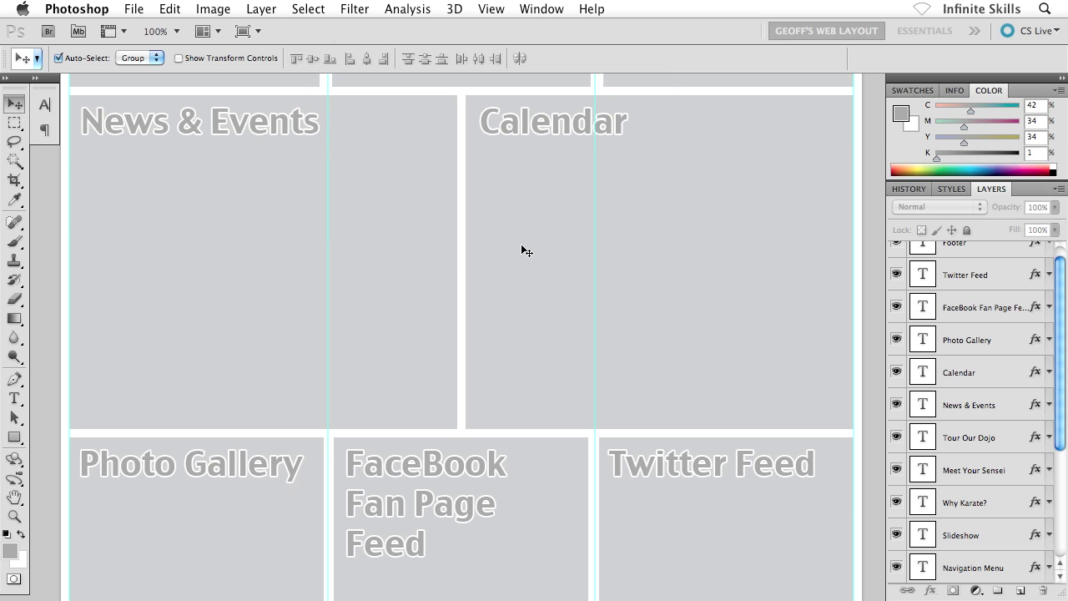
{"action": "left_click_drag", "start_coordinate": [431, 459], "coordinate": [434, 227]}
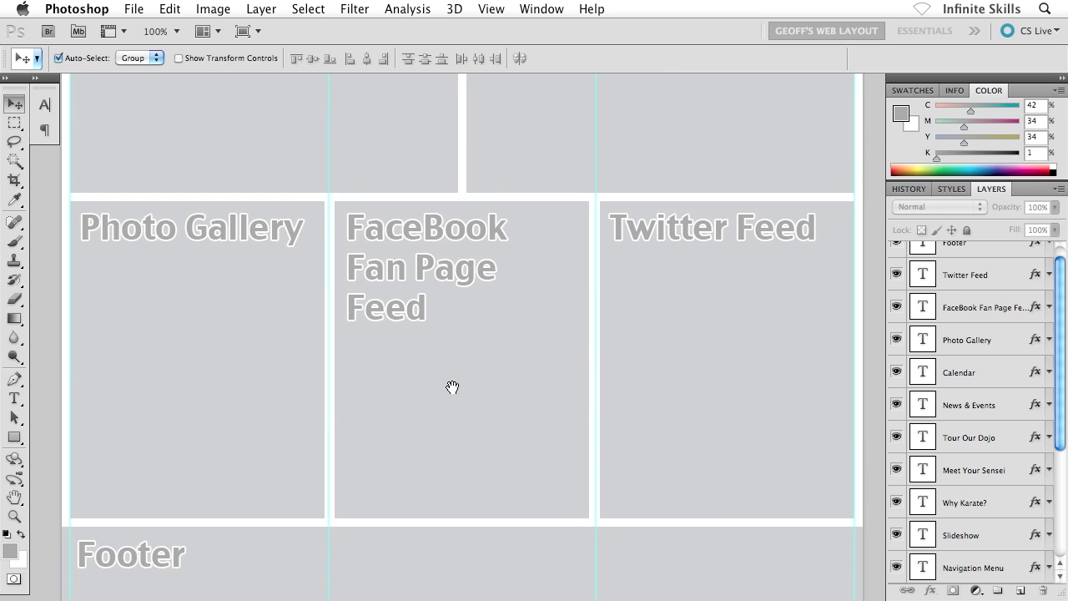
{"action": "left_click_drag", "start_coordinate": [453, 389], "coordinate": [459, 328]}
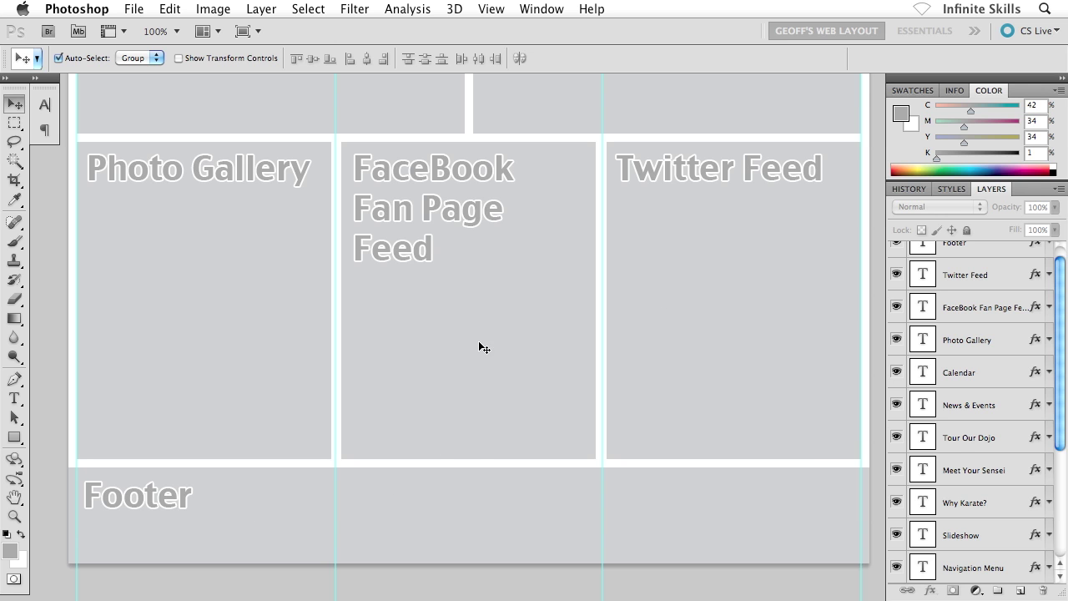
{"action": "left_click_drag", "start_coordinate": [465, 231], "coordinate": [456, 516]}
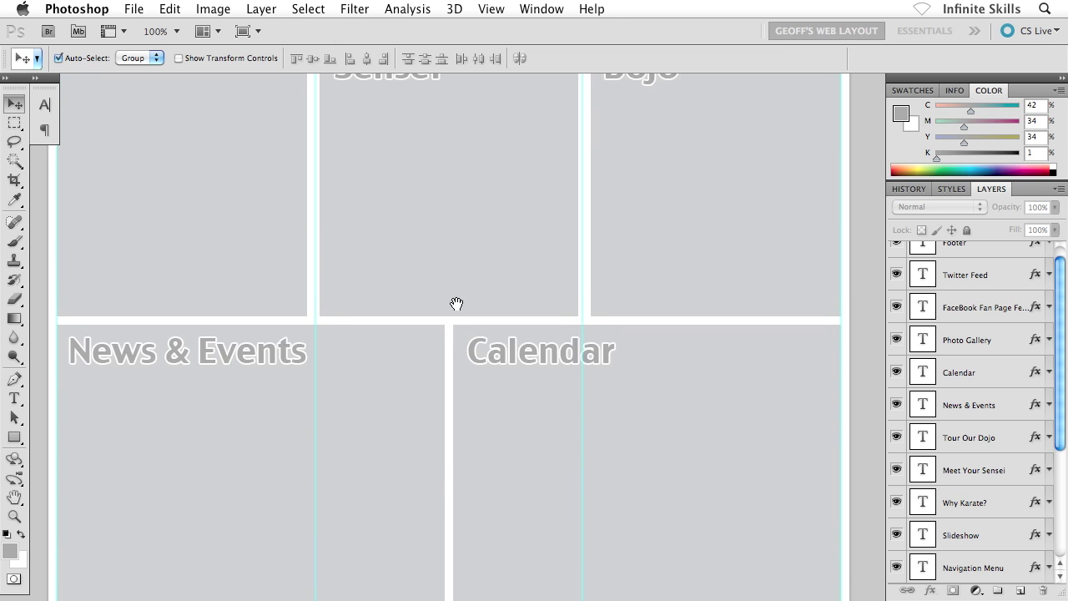
{"action": "left_click_drag", "start_coordinate": [455, 303], "coordinate": [450, 553]}
{"action": "left_click_drag", "start_coordinate": [439, 215], "coordinate": [443, 382]}
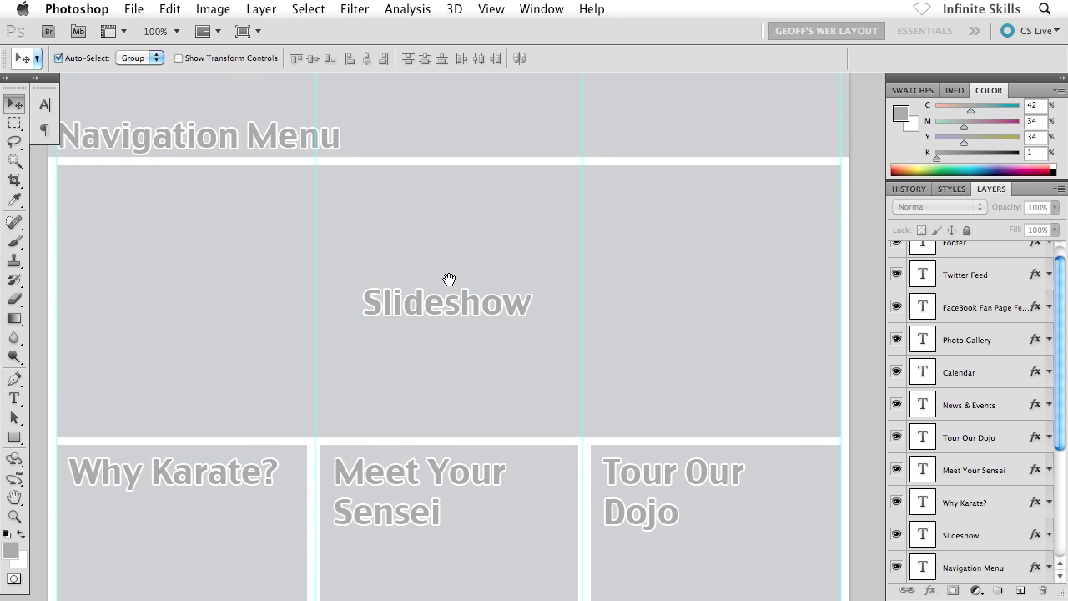
{"action": "left_click_drag", "start_coordinate": [448, 279], "coordinate": [470, 332]}
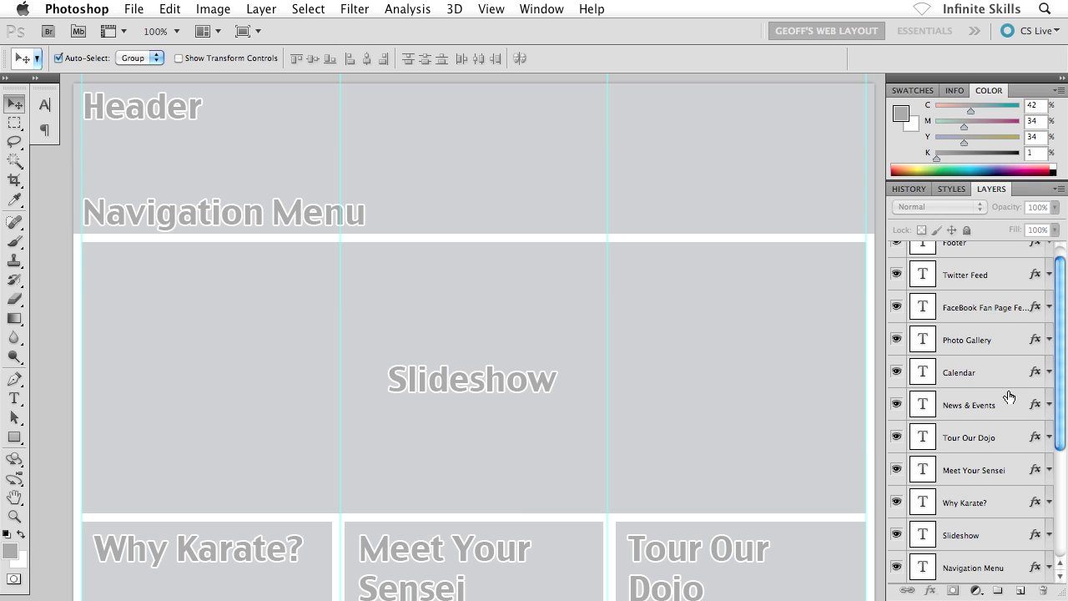
- Select the text layers from Header through Footer and group them into Group 1
{"action": "scroll", "coordinate": [1010, 395], "scroll_direction": "up", "scroll_amount": 2}
{"action": "scroll", "coordinate": [1010, 396], "scroll_direction": "down", "scroll_amount": 6}
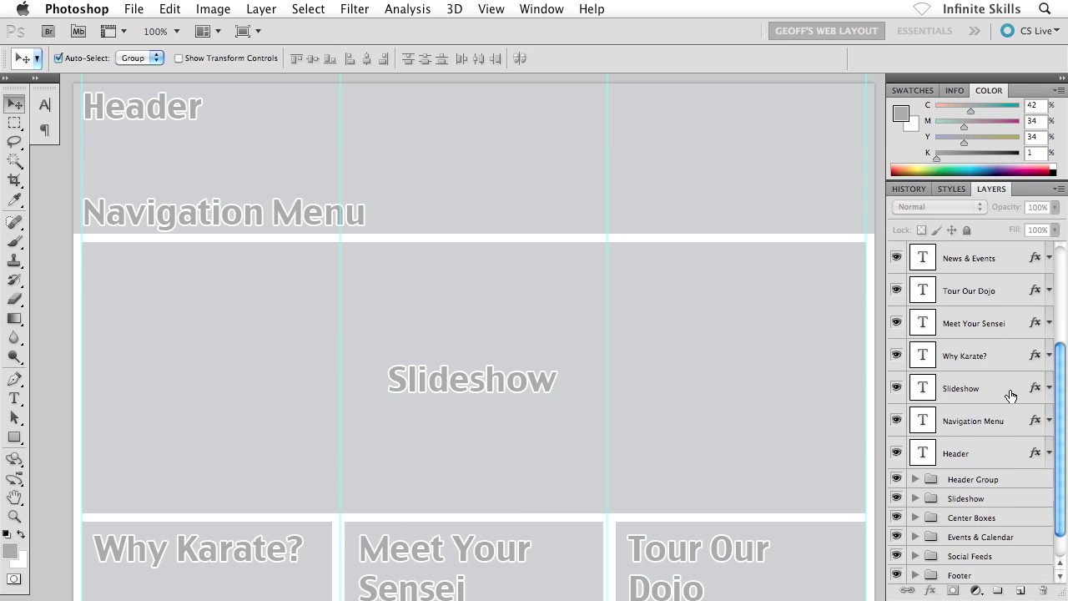
{"action": "scroll", "coordinate": [1010, 395], "scroll_direction": "up", "scroll_amount": 3}
{"action": "scroll", "coordinate": [1010, 395], "scroll_direction": "up", "scroll_amount": 3}
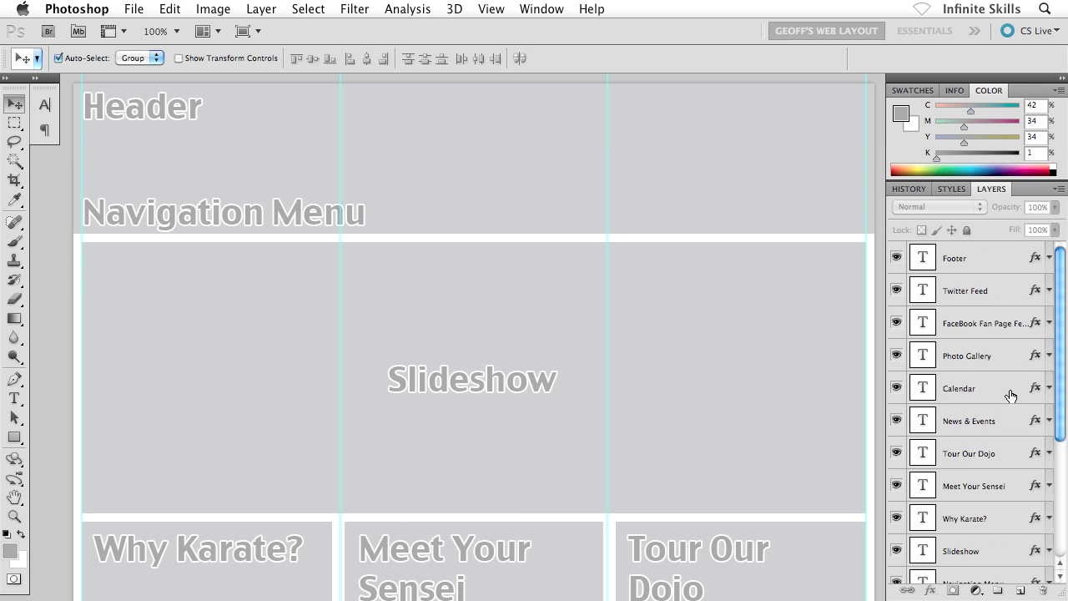
{"action": "scroll", "coordinate": [1010, 395], "scroll_direction": "down", "scroll_amount": 4}
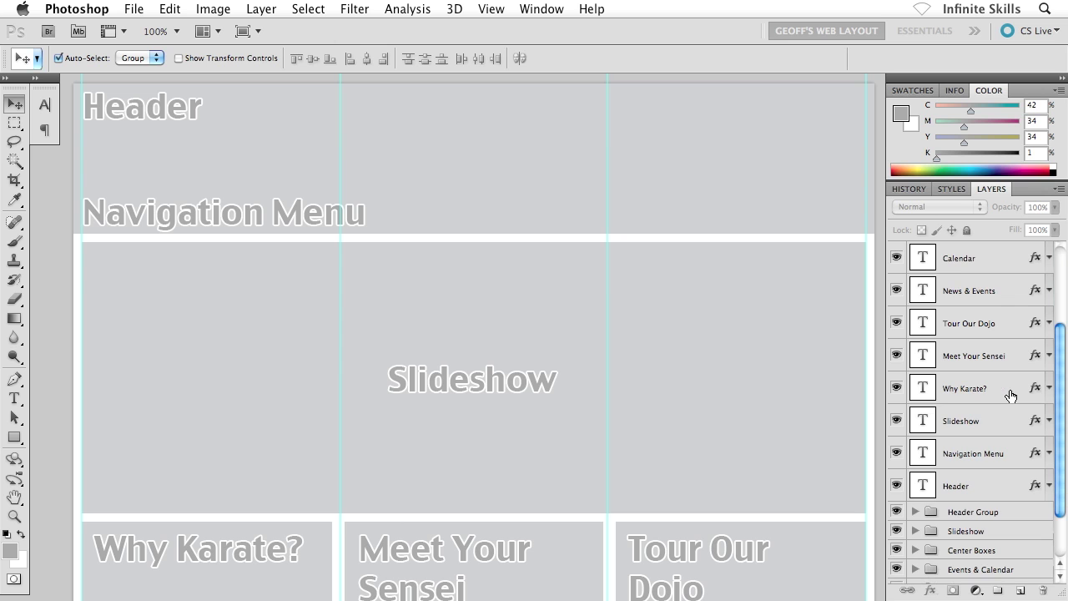
{"action": "left_click", "coordinate": [981, 487]}
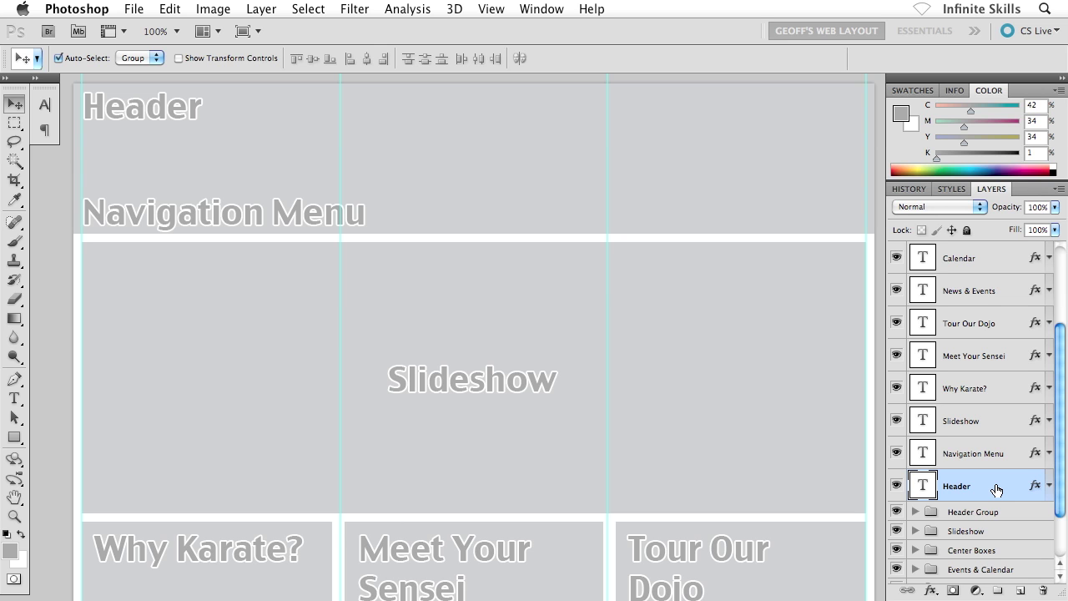
{"action": "scroll", "coordinate": [996, 490], "scroll_direction": "up", "scroll_amount": 4}
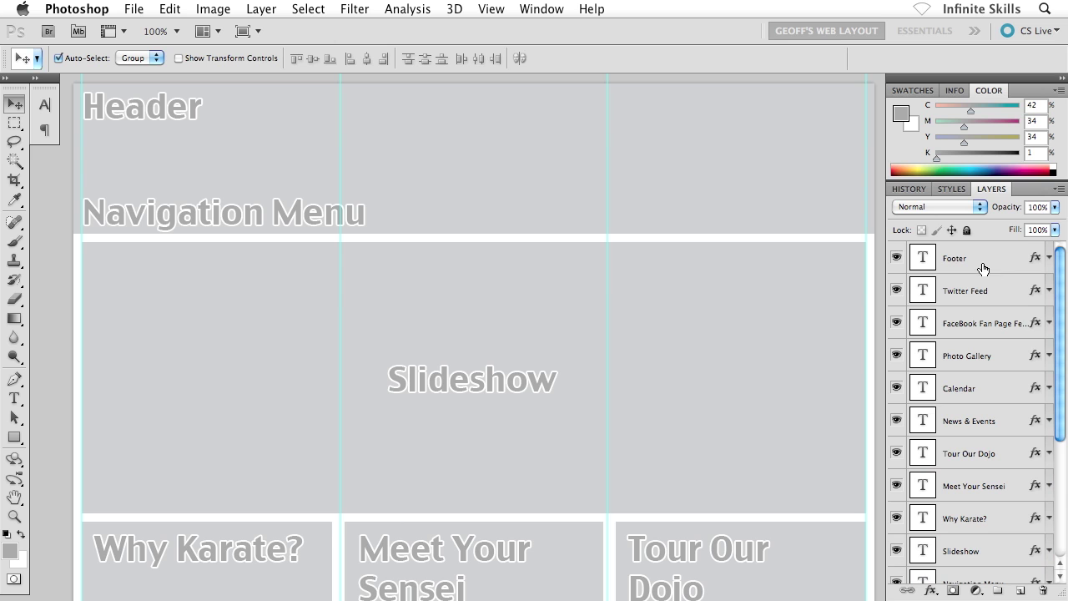
{"action": "key", "text": "shift"}
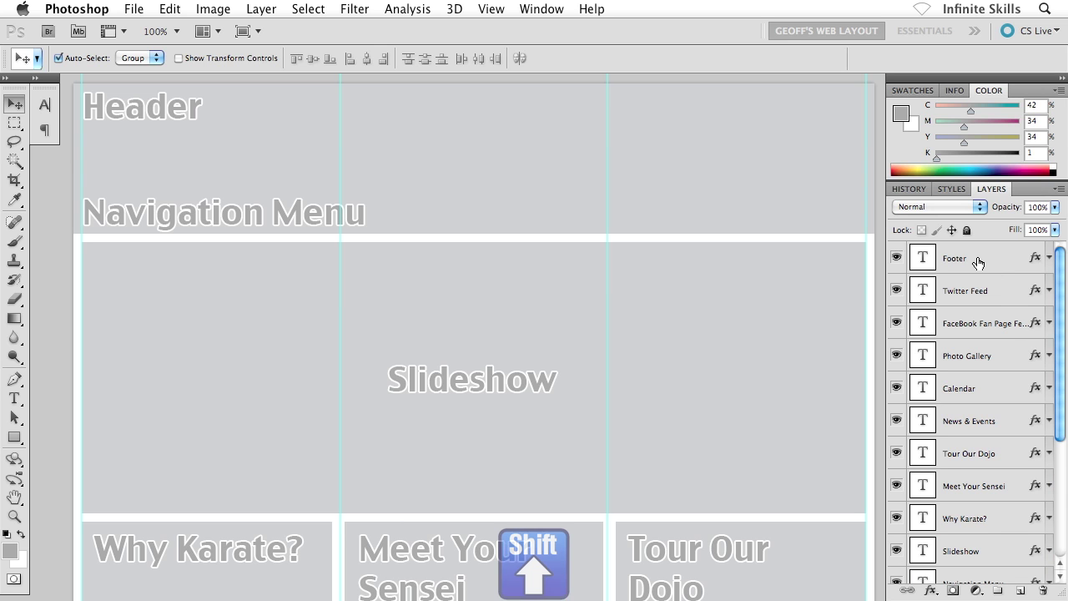
{"action": "left_click", "coordinate": [978, 263], "text": "shift"}
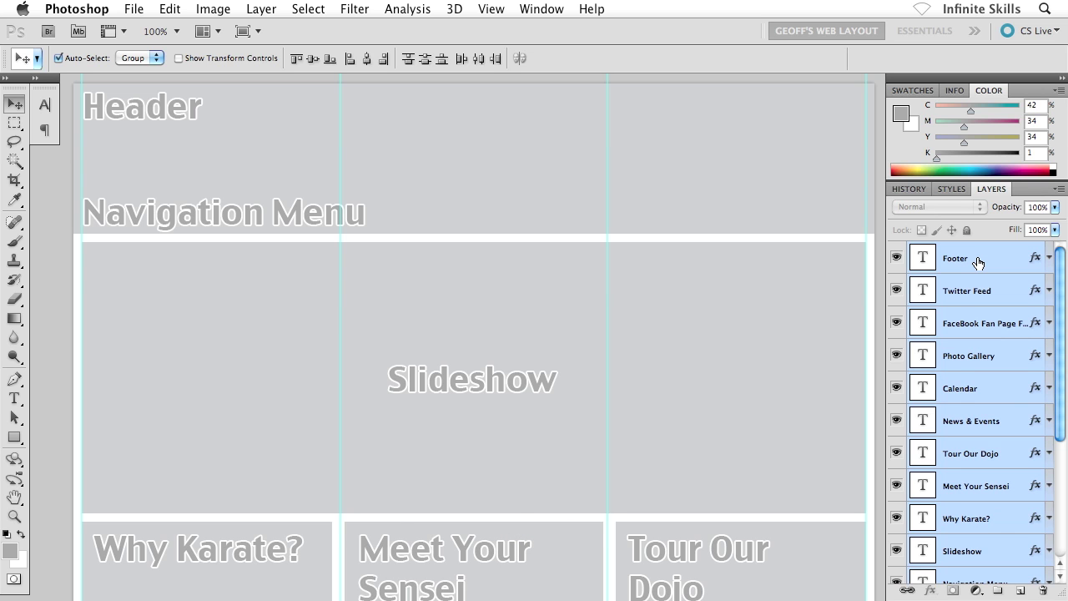
{"action": "key", "text": "super+g"}
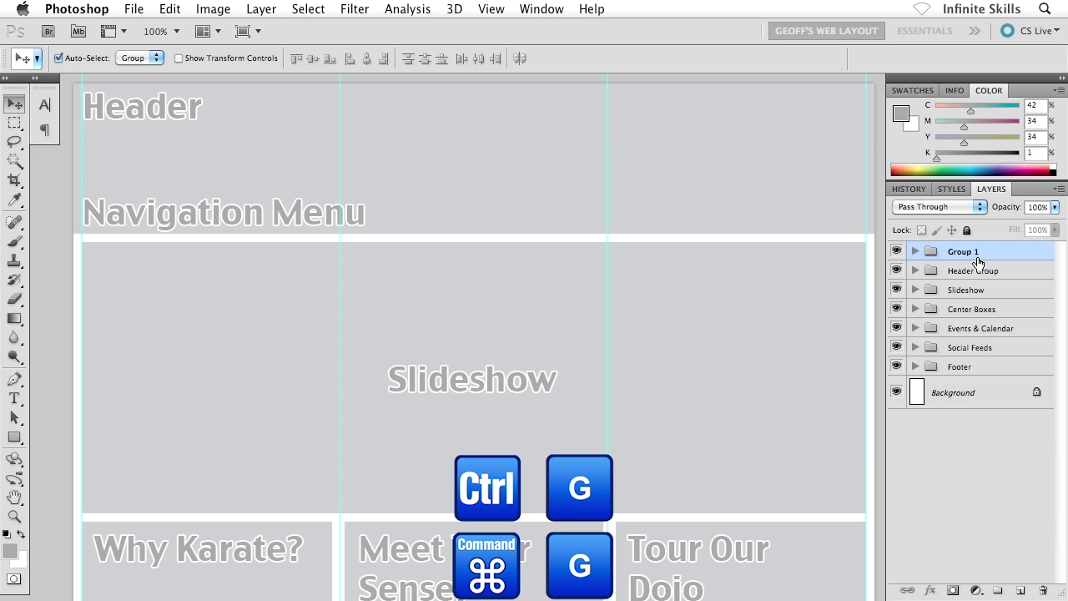
- Rename Group 1 to 'Text Lables'
{"action": "double_click", "coordinate": [961, 253]}
{"action": "type", "text": "T"}
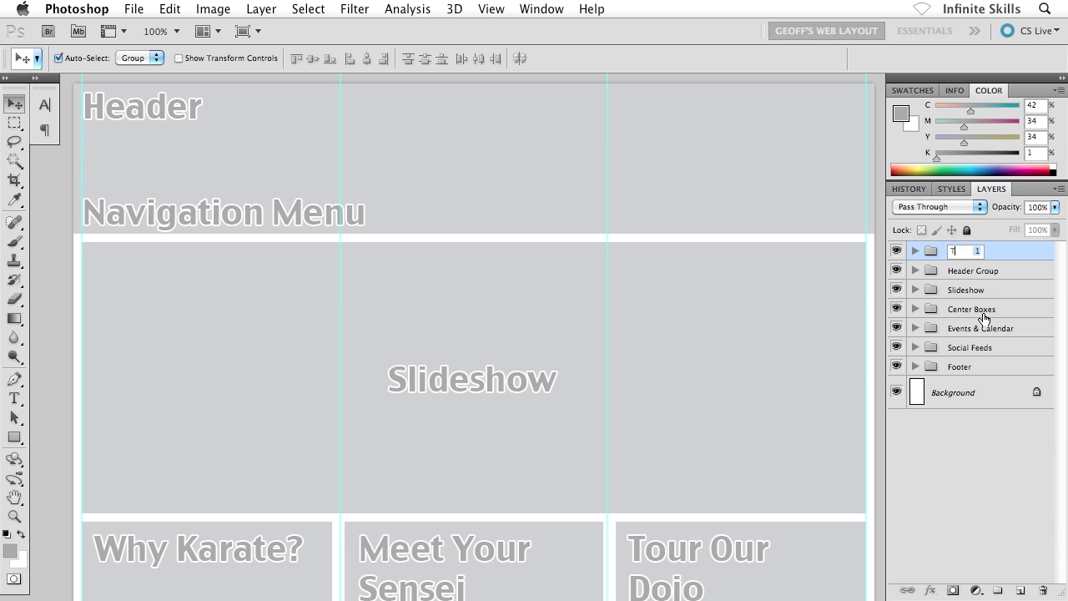
{"action": "type", "text": "ext Lables"}
{"action": "key", "text": "Return"}
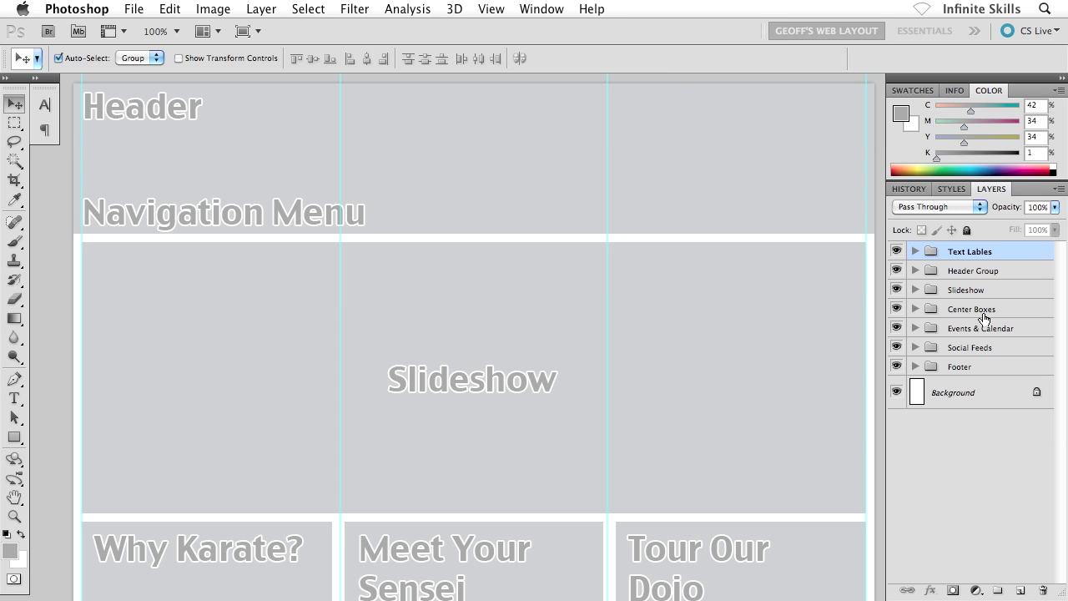
- Hide the guides, expand Header Group and select its Header box layer
{"action": "key", "text": "super+semicolon"}
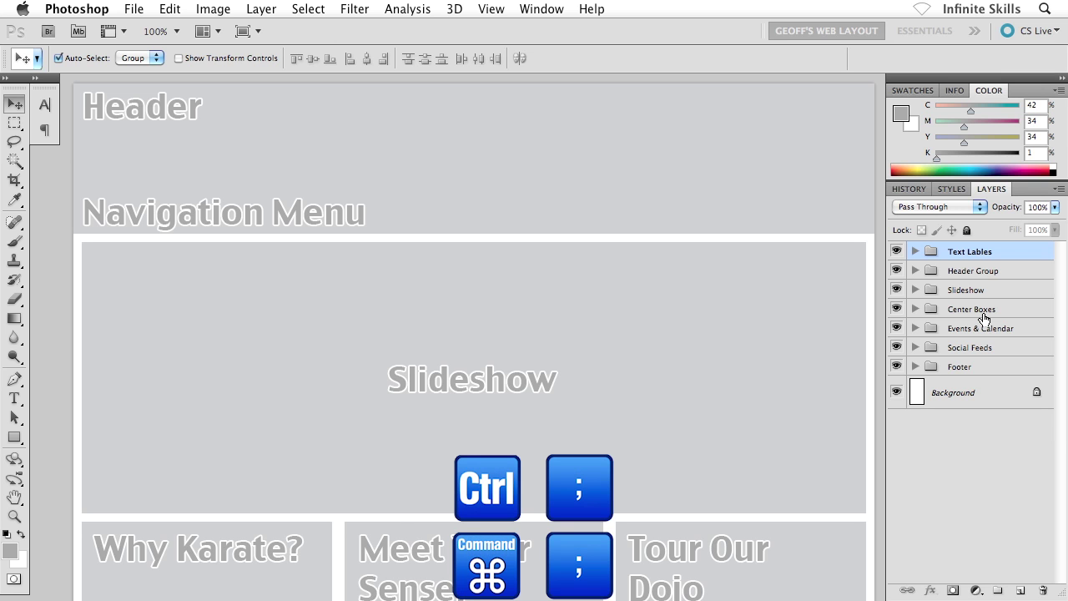
{"action": "scroll", "coordinate": [737, 360], "scroll_direction": "down", "scroll_amount": 2}
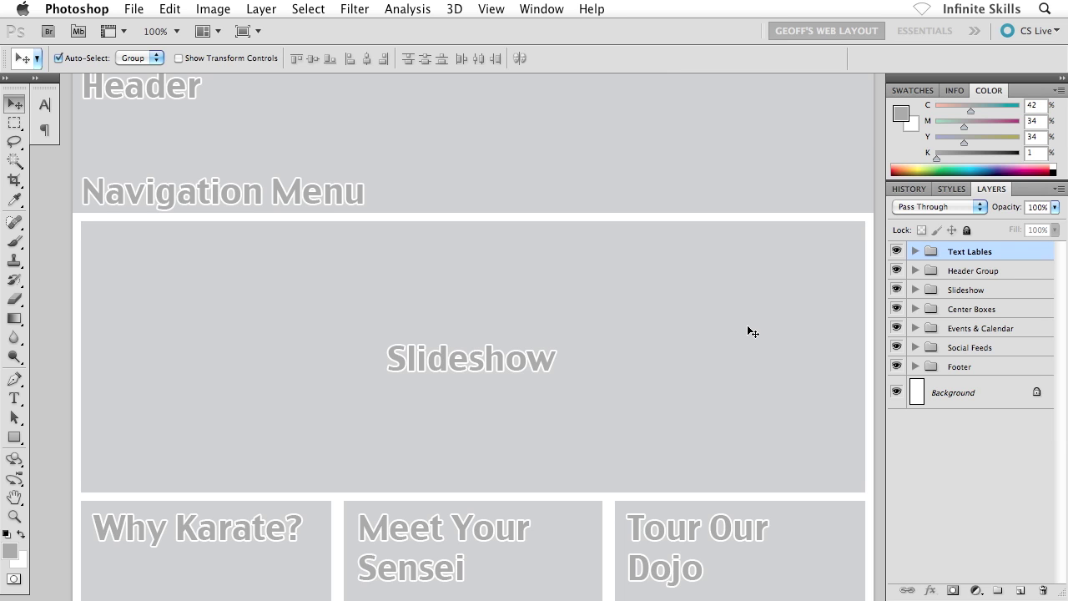
{"action": "left_click_drag", "start_coordinate": [634, 198], "coordinate": [629, 241]}
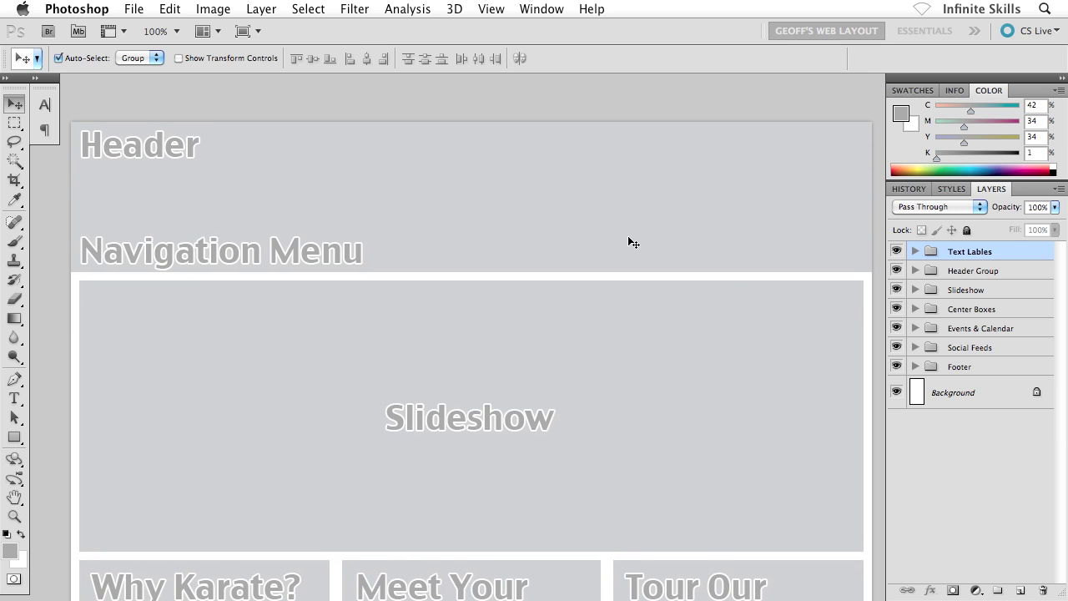
{"action": "left_click", "coordinate": [915, 271]}
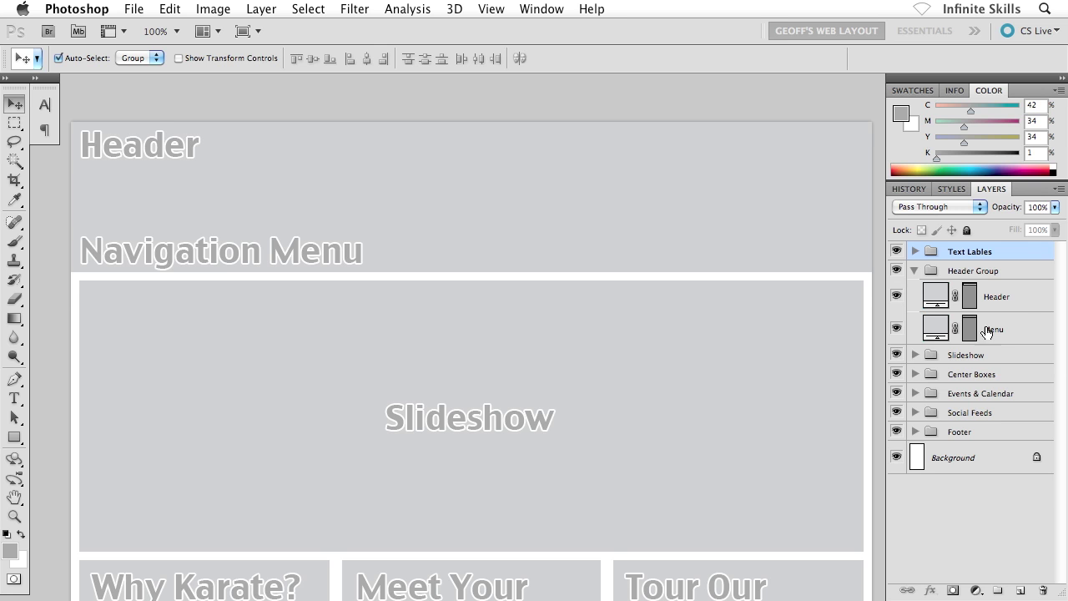
{"action": "left_click", "coordinate": [1020, 301]}
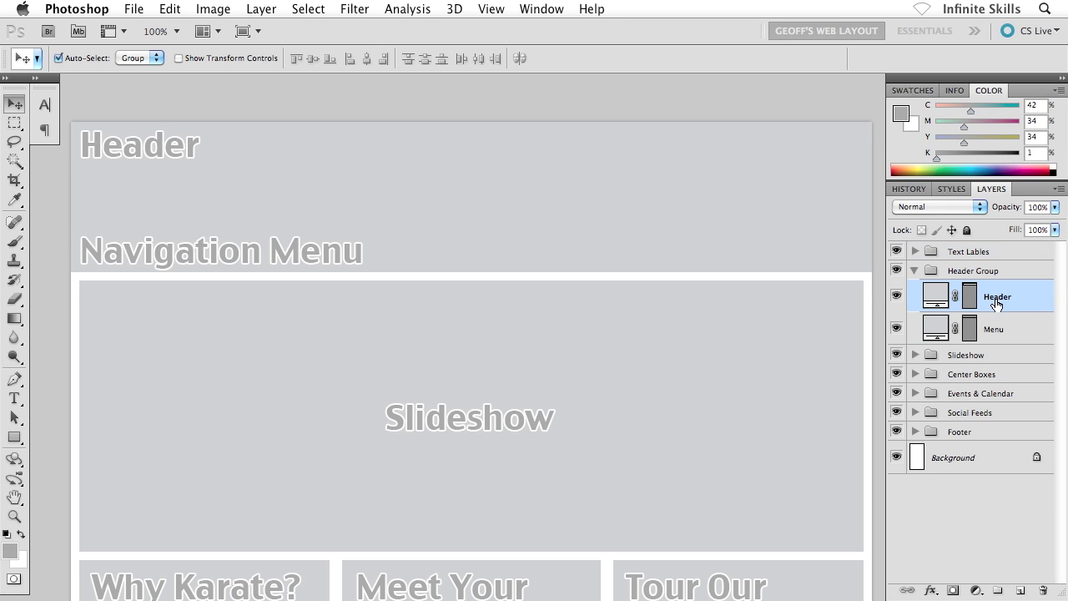
- Enable a Stroke effect (3 px black, outside) on the Header layer in Layer Style
{"action": "double_click", "coordinate": [1043, 298]}
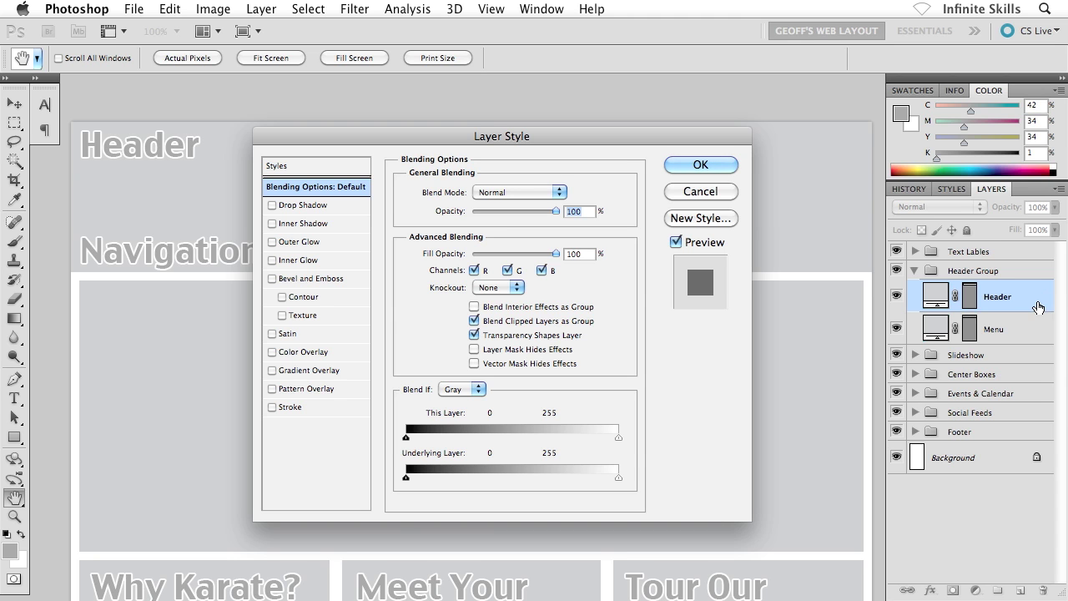
{"action": "left_click", "coordinate": [292, 406]}
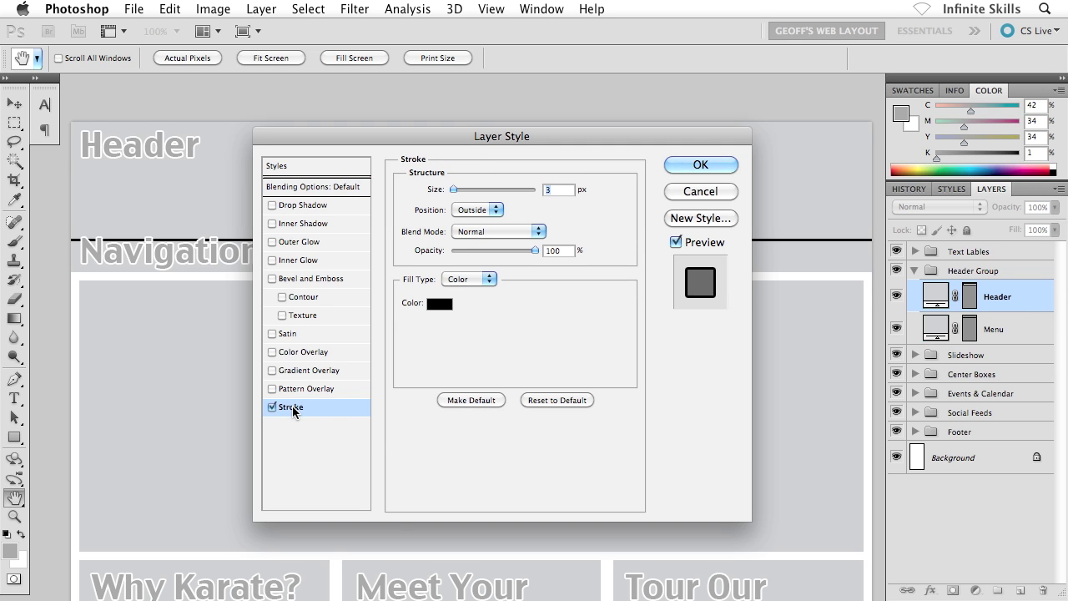
{"action": "left_click_drag", "start_coordinate": [399, 142], "coordinate": [395, 271]}
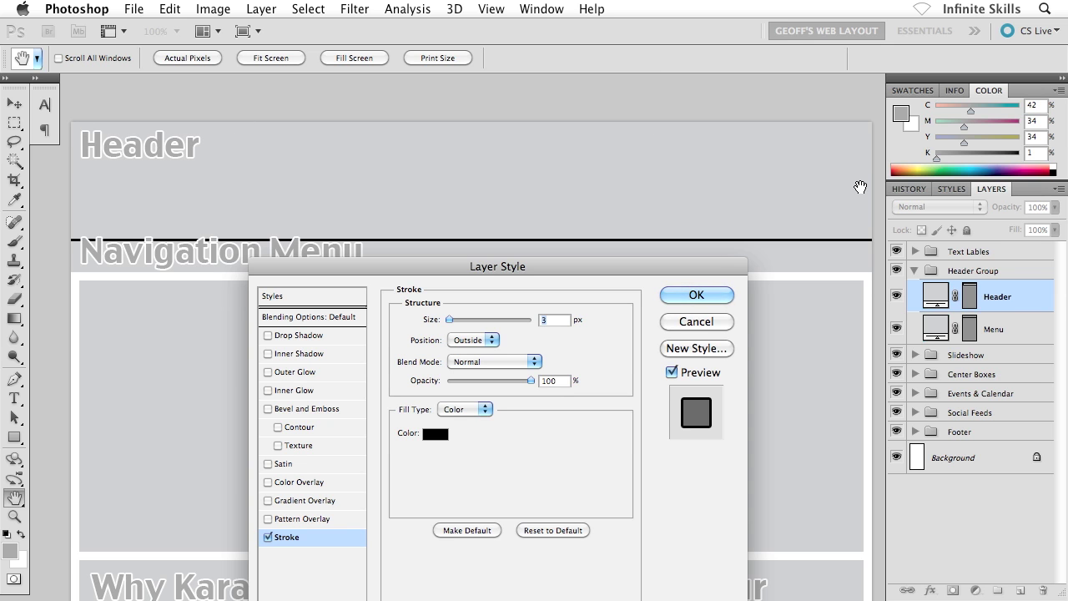
- Set the Header stroke position to Inside and its size to 1 px
{"action": "left_click", "coordinate": [469, 339]}
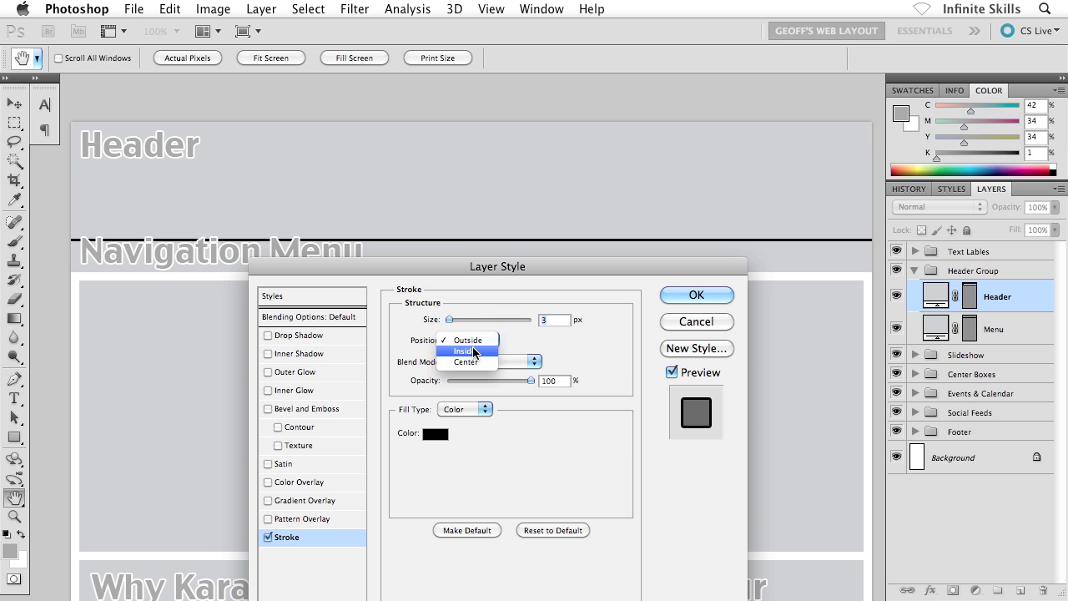
{"action": "left_click", "coordinate": [472, 340]}
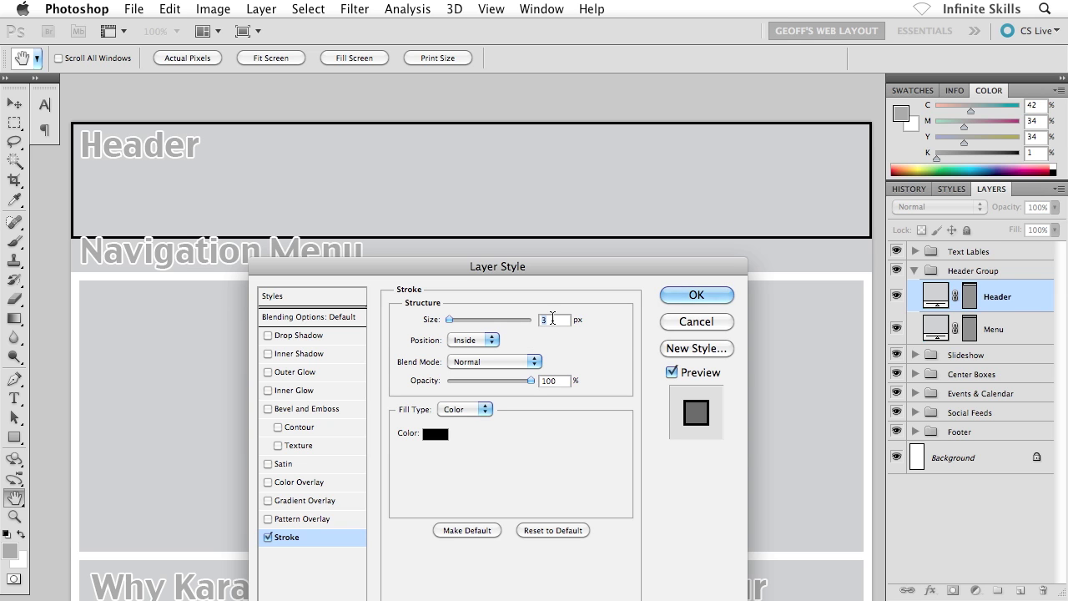
{"action": "type", "text": "1"}
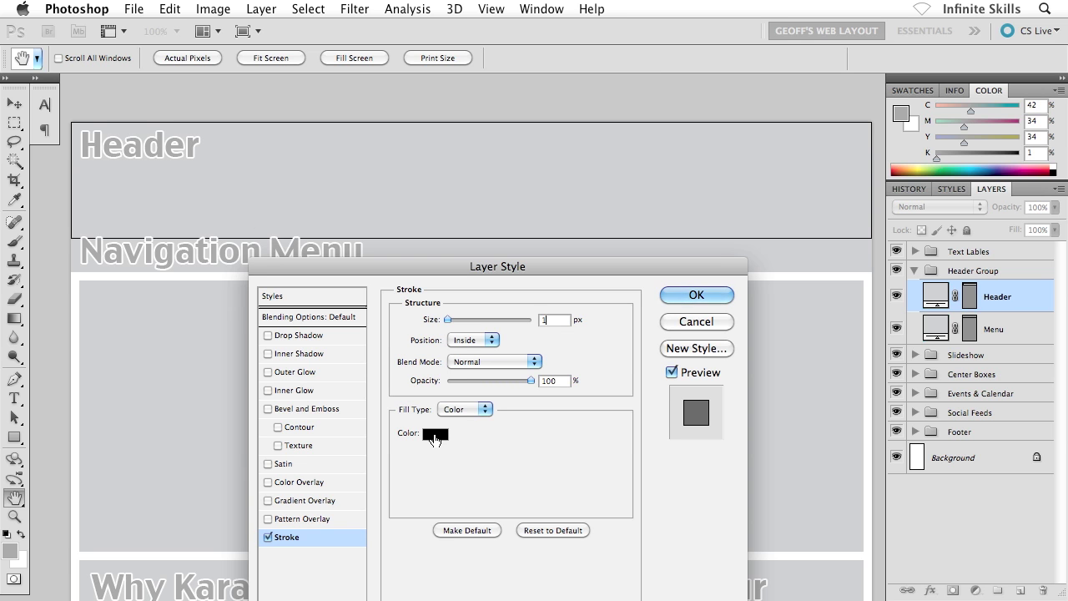
- Change the stroke colour to grey 9b9b9c sampled from the Header label
{"action": "left_click", "coordinate": [433, 436]}
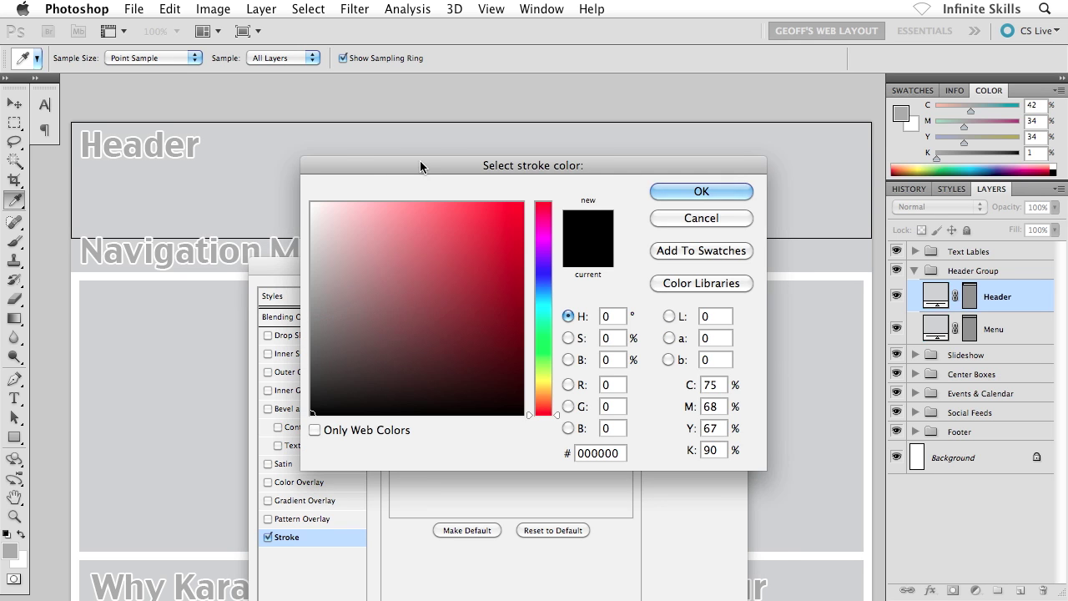
{"action": "mouse_move", "coordinate": [419, 165]}
{"action": "left_mouse_down"}
{"action": "mouse_move", "coordinate": [419, 242]}
{"action": "mouse_move", "coordinate": [404, 280]}
{"action": "left_mouse_up"}
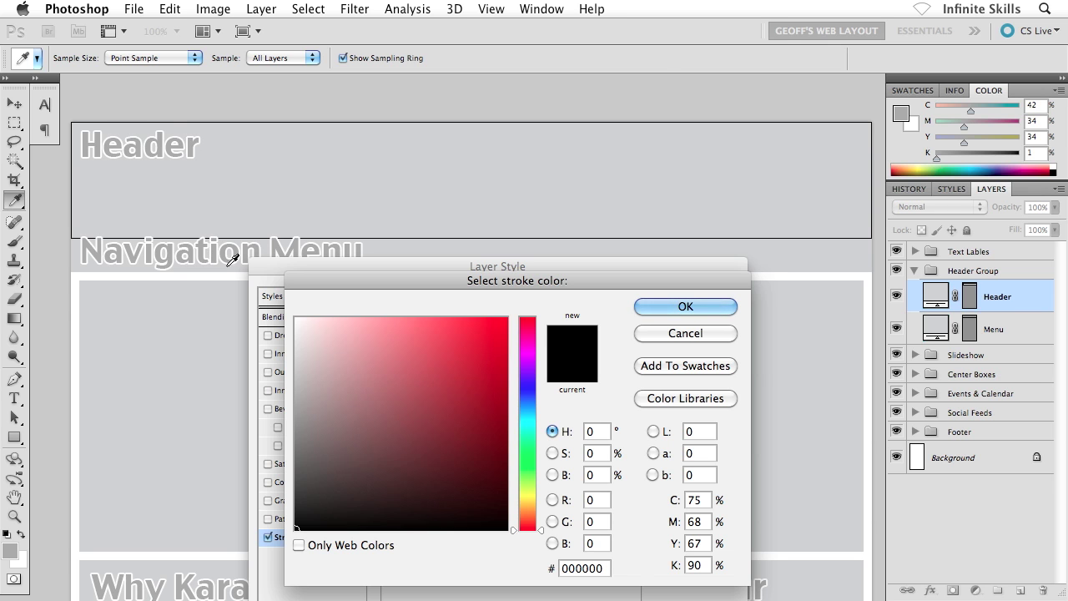
{"action": "left_click", "coordinate": [189, 148]}
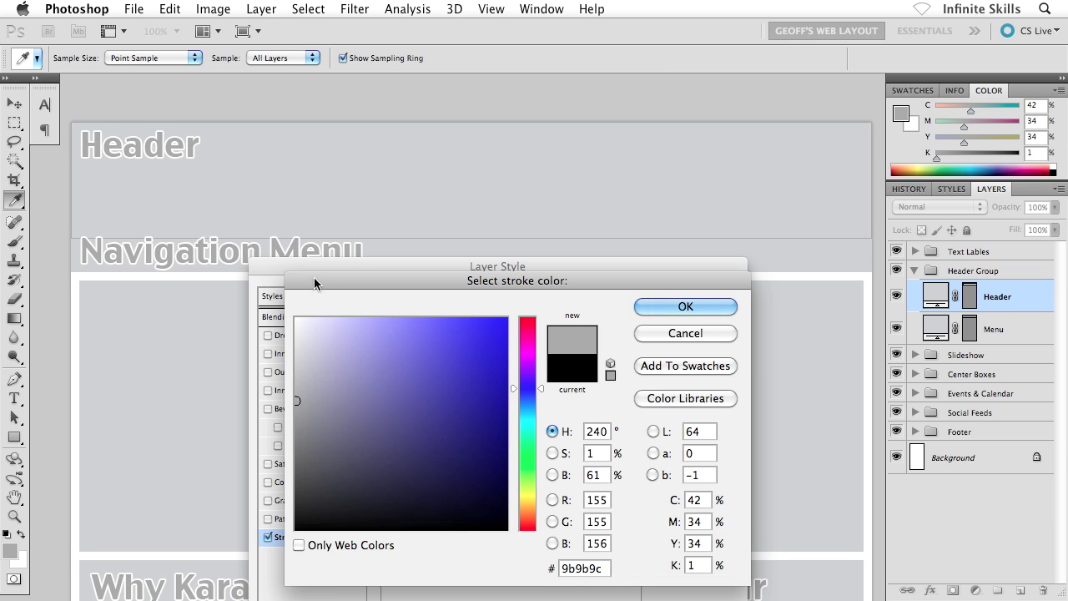
{"action": "left_click_drag", "start_coordinate": [316, 278], "coordinate": [281, 200]}
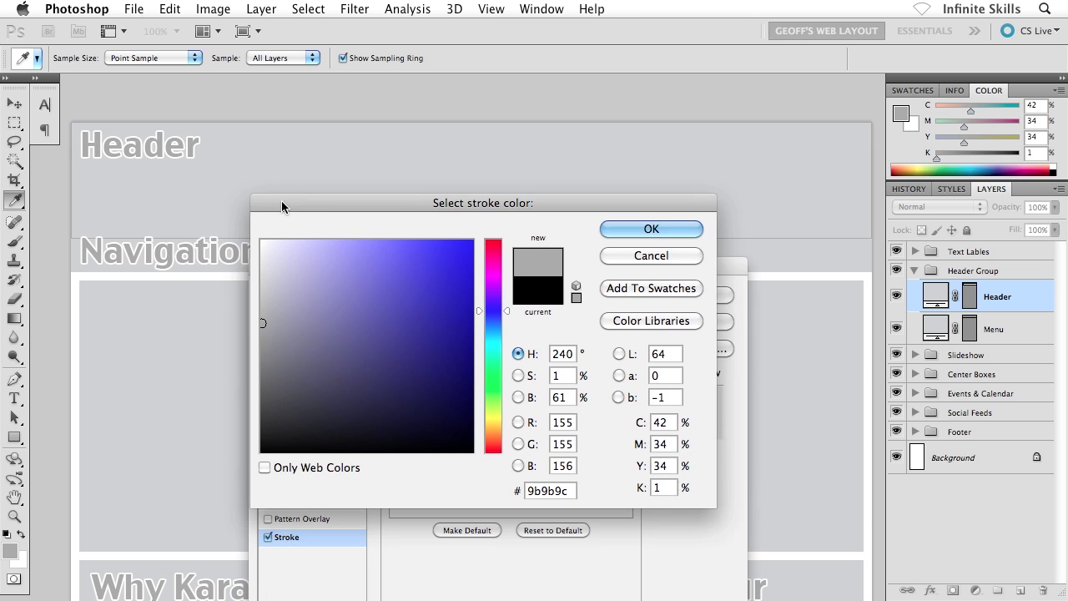
{"action": "left_click", "coordinate": [650, 230]}
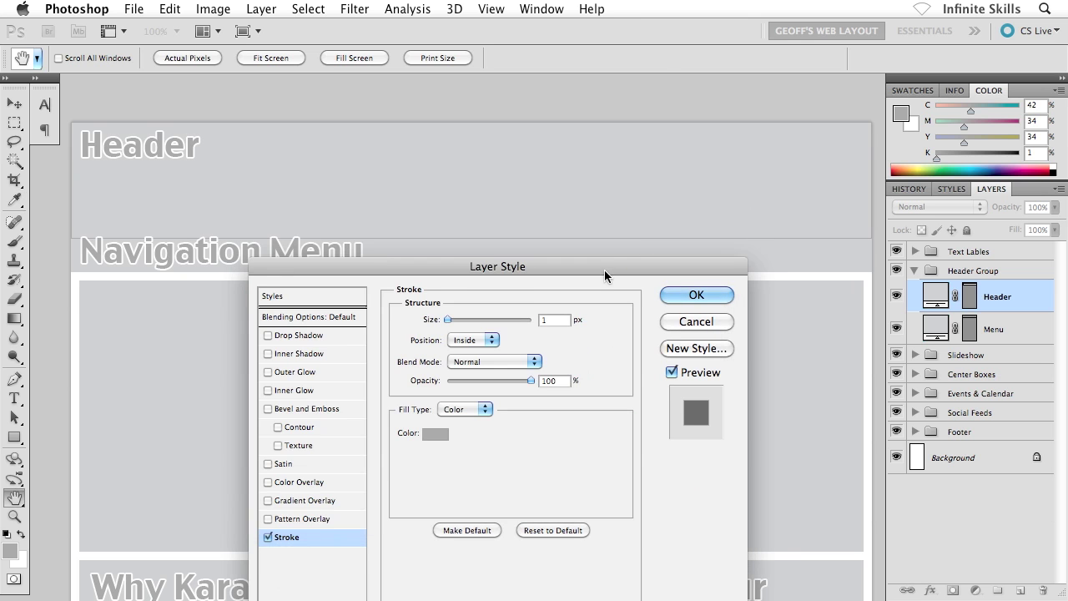
- Save the stroke as a new style named 'Wireframe' and close Layer Style with OK
{"action": "left_click_drag", "start_coordinate": [604, 270], "coordinate": [603, 173]}
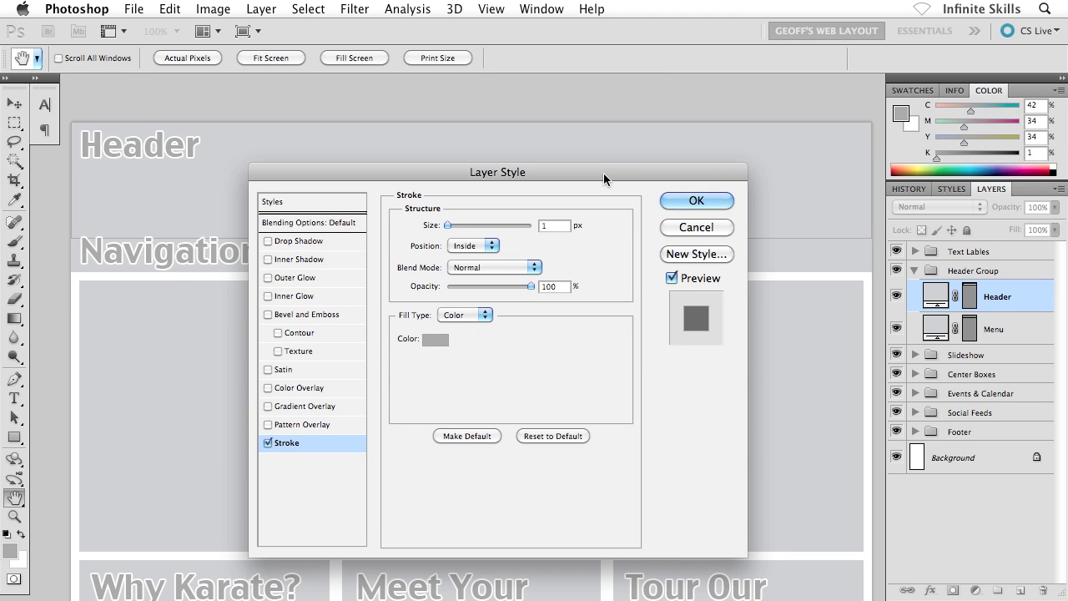
{"action": "left_click", "coordinate": [689, 255]}
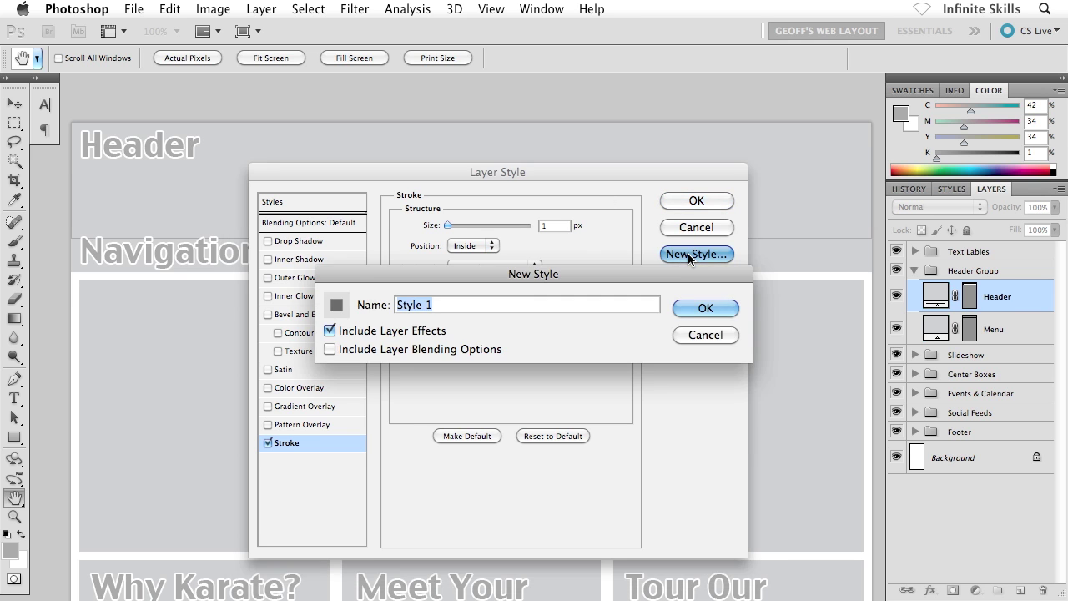
{"action": "left_click_drag", "start_coordinate": [608, 269], "coordinate": [594, 237]}
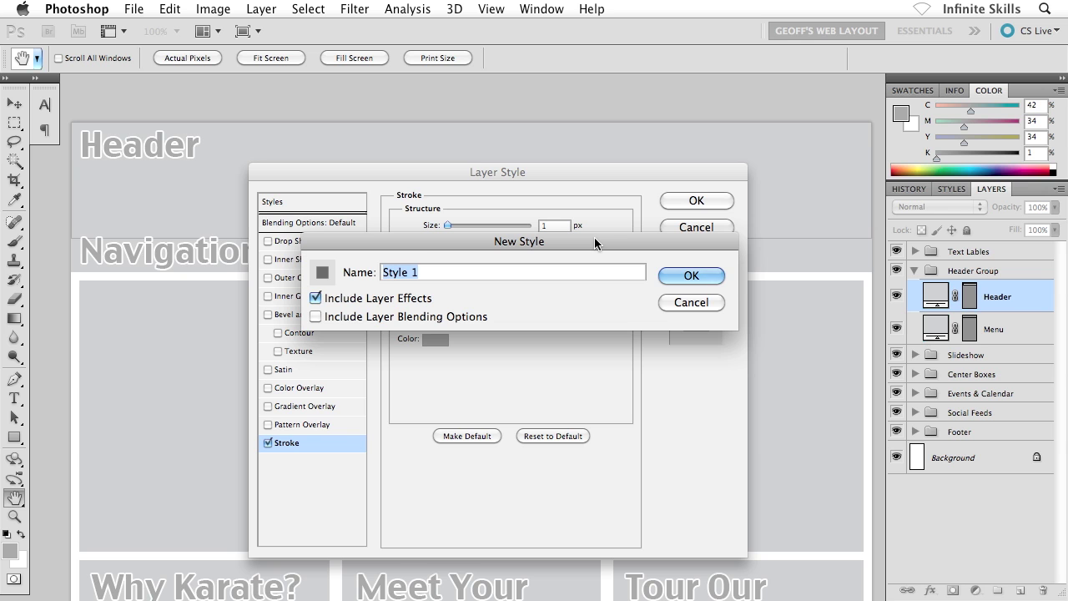
{"action": "type", "text": "Wireframe"}
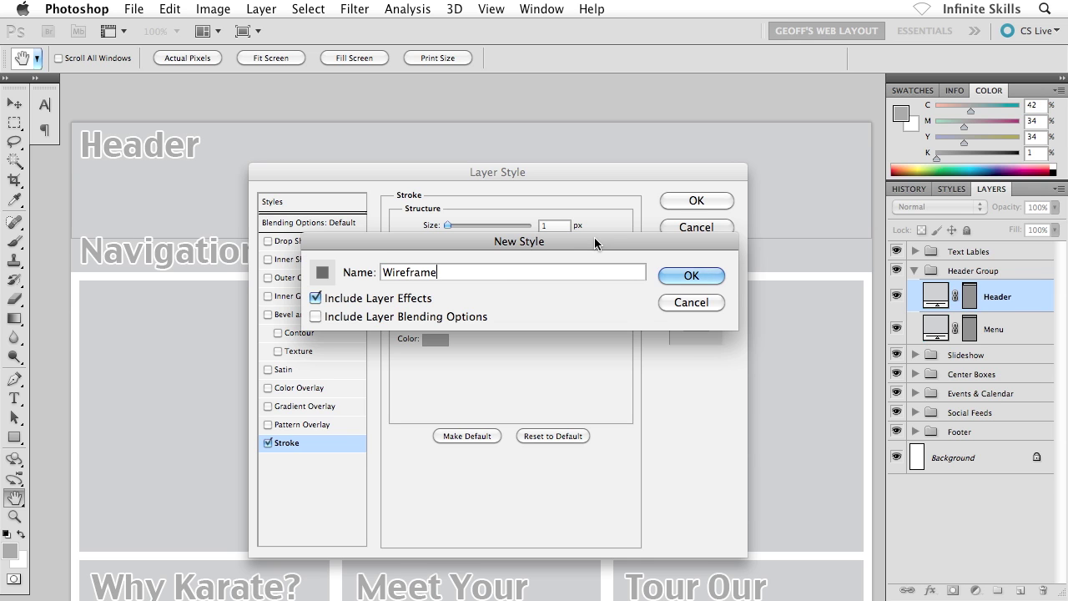
{"action": "left_click", "coordinate": [671, 275]}
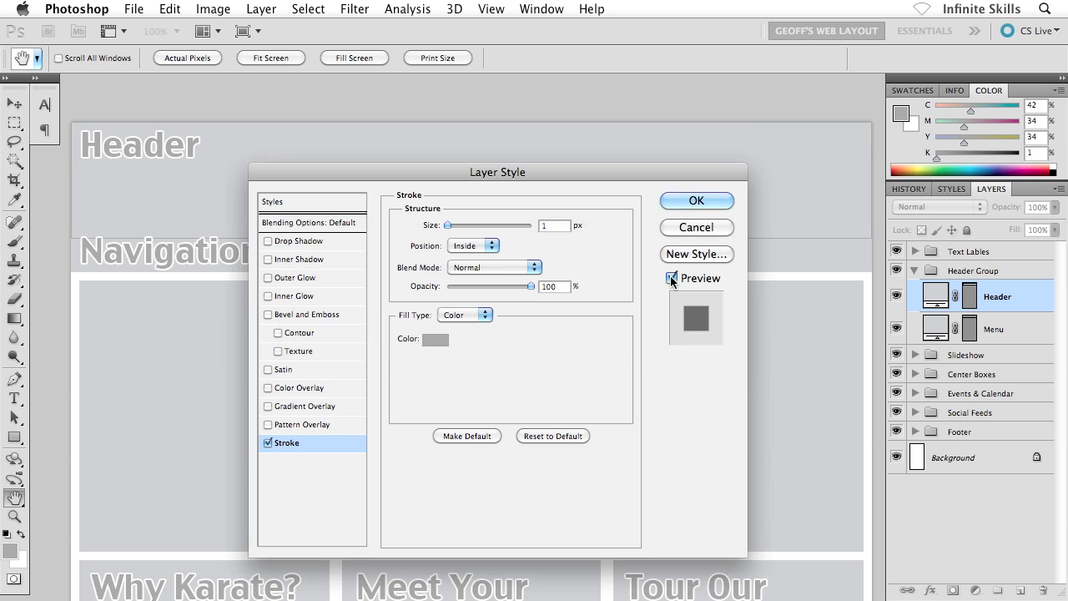
{"action": "left_click", "coordinate": [715, 203]}
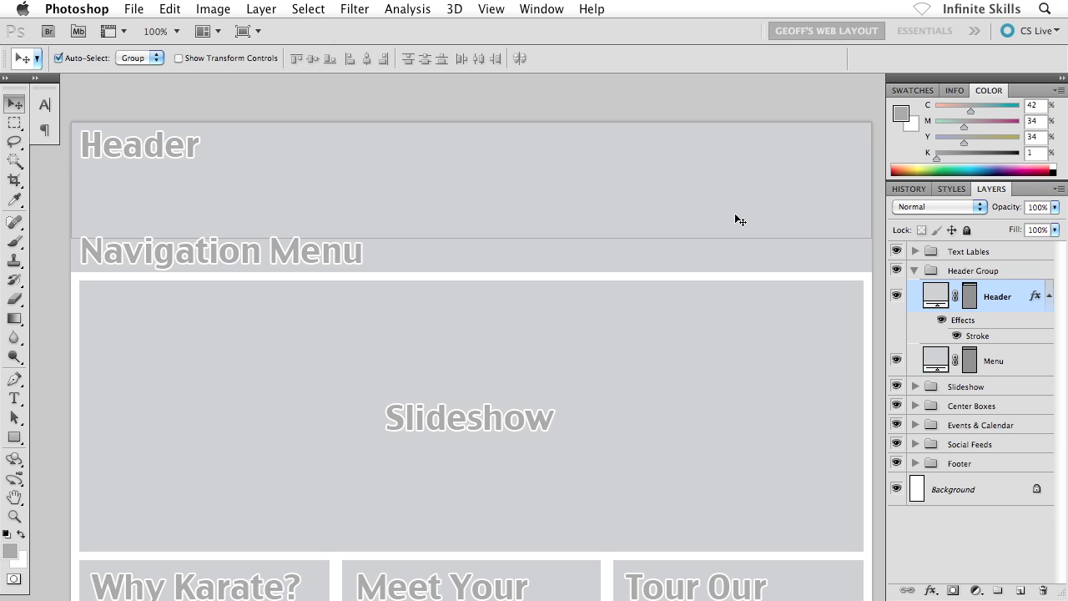
- Select the Menu layer and drag the Wireframe style onto the Navigation Menu bar
{"action": "left_click", "coordinate": [954, 189]}
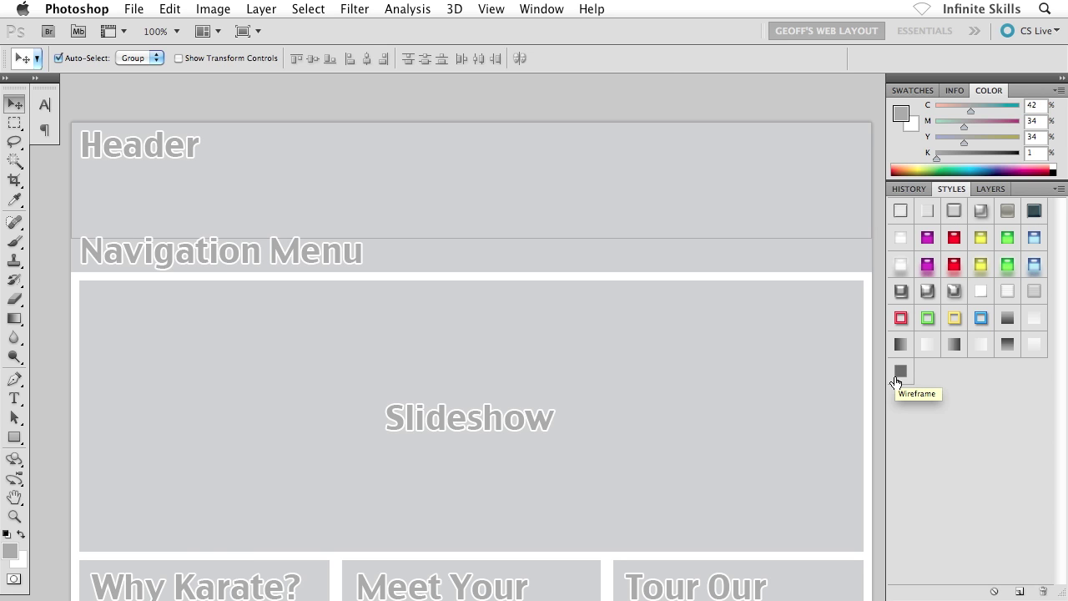
{"action": "left_click", "coordinate": [994, 187]}
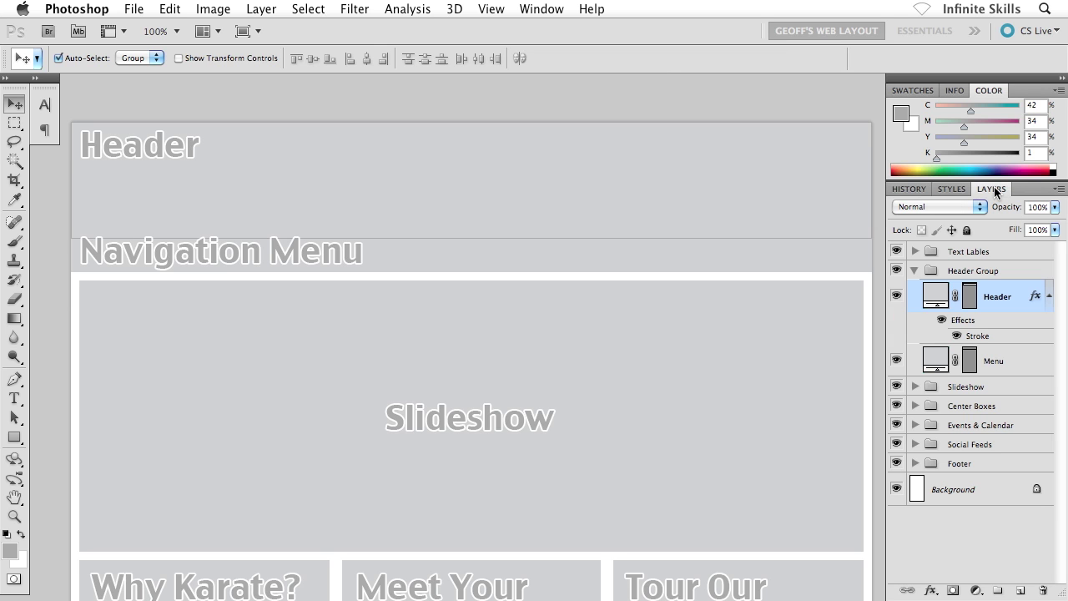
{"action": "left_click", "coordinate": [997, 365]}
{"action": "left_click", "coordinate": [954, 188]}
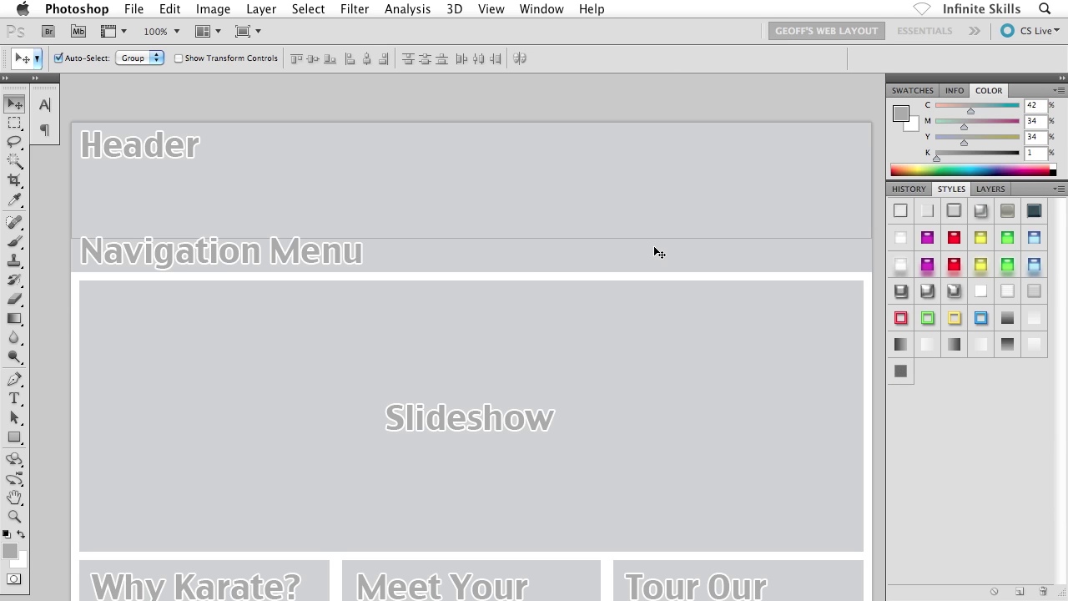
{"action": "left_click", "coordinate": [899, 370]}
{"action": "left_click_drag", "start_coordinate": [899, 370], "coordinate": [736, 260]}
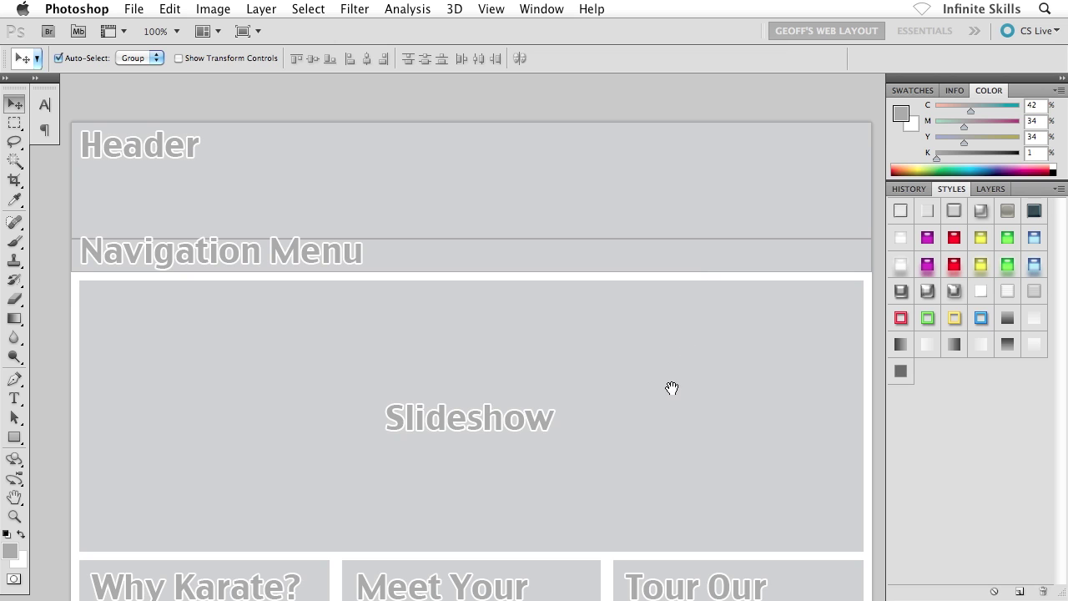
{"action": "left_click_drag", "start_coordinate": [670, 389], "coordinate": [674, 226]}
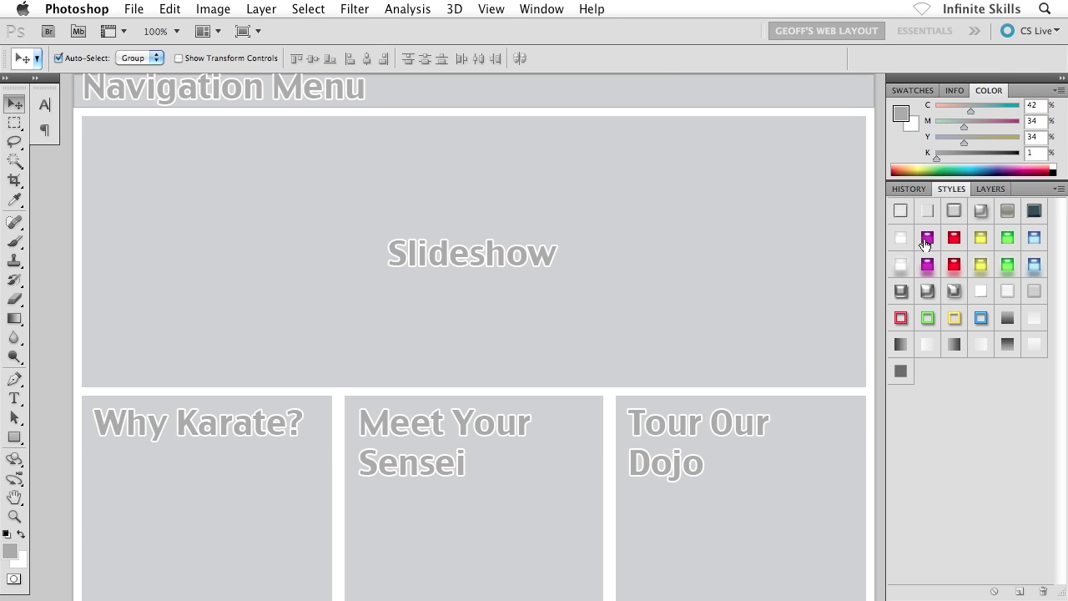
- Expand the Slideshow group and apply the Wireframe style to the Slideshow box
{"action": "left_click", "coordinate": [983, 191]}
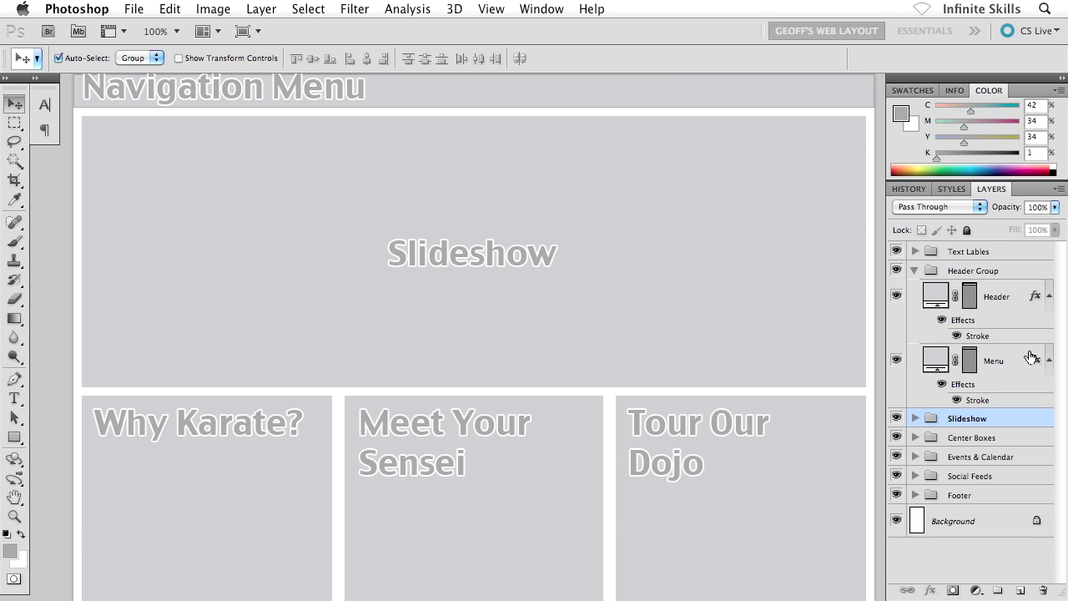
{"action": "left_click", "coordinate": [914, 418]}
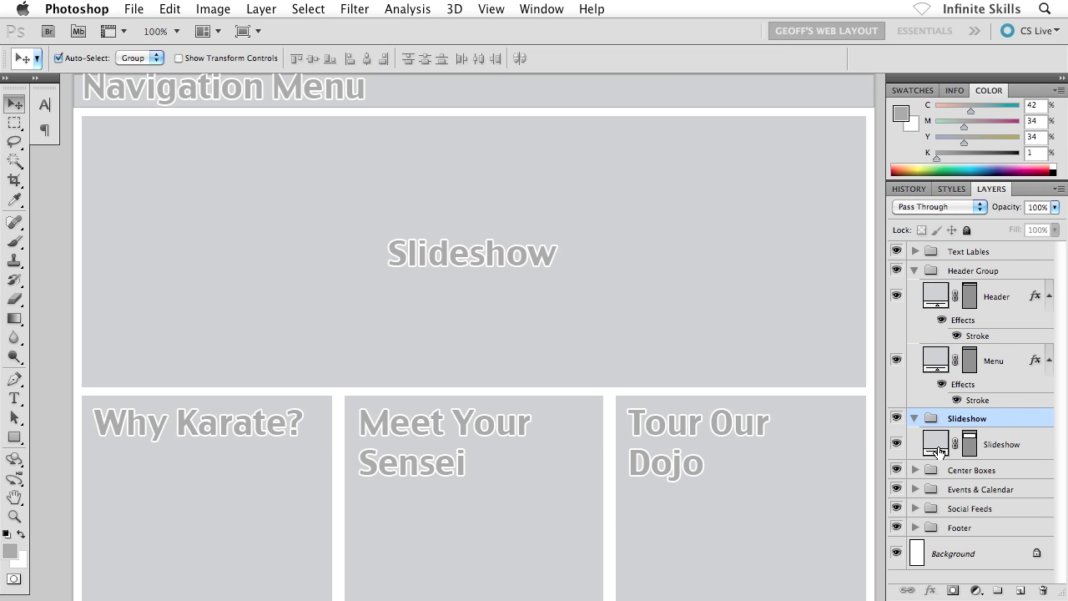
{"action": "left_click", "coordinate": [949, 189]}
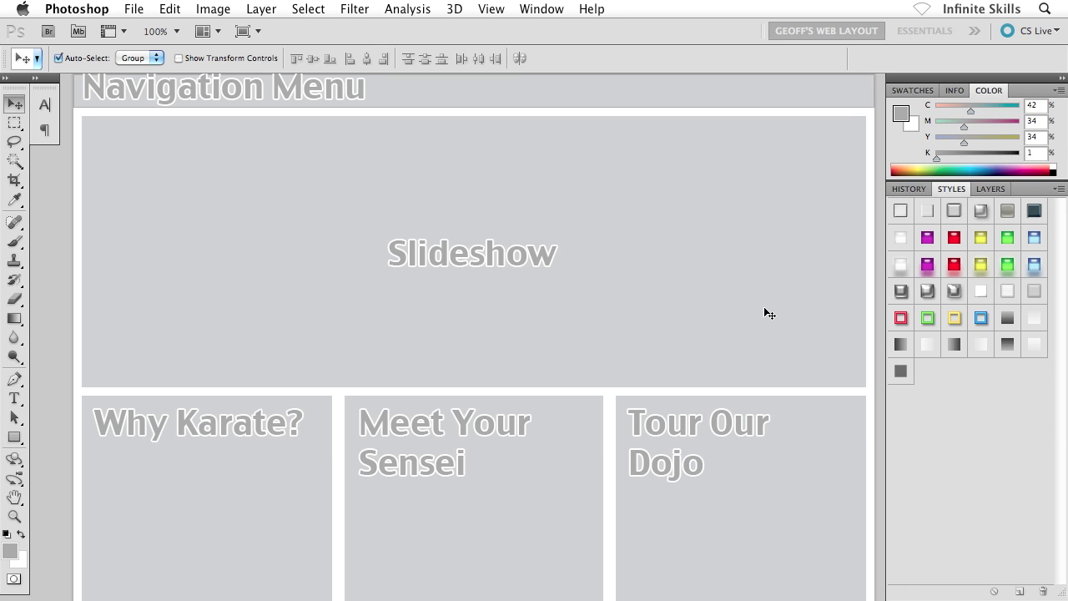
{"action": "left_click", "coordinate": [900, 370]}
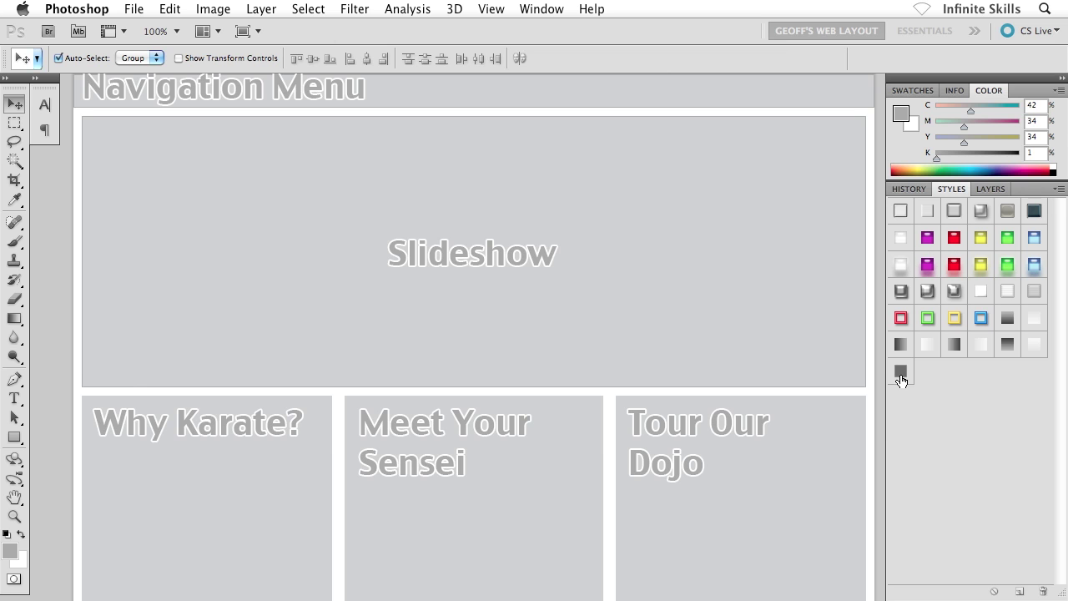
{"action": "left_click_drag", "start_coordinate": [518, 464], "coordinate": [525, 262]}
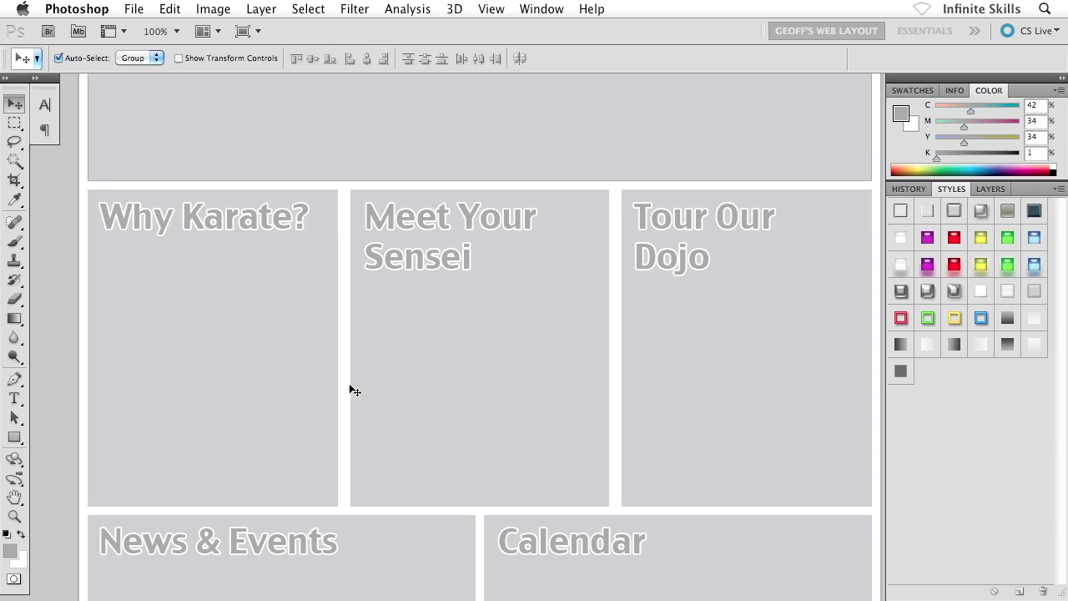
- Apply Wireframe to the Why Karate?, News & Events, Calendar, Photo Gallery, FaceBook, Twitter Feed and Footer boxes
{"action": "left_click", "coordinate": [900, 371]}
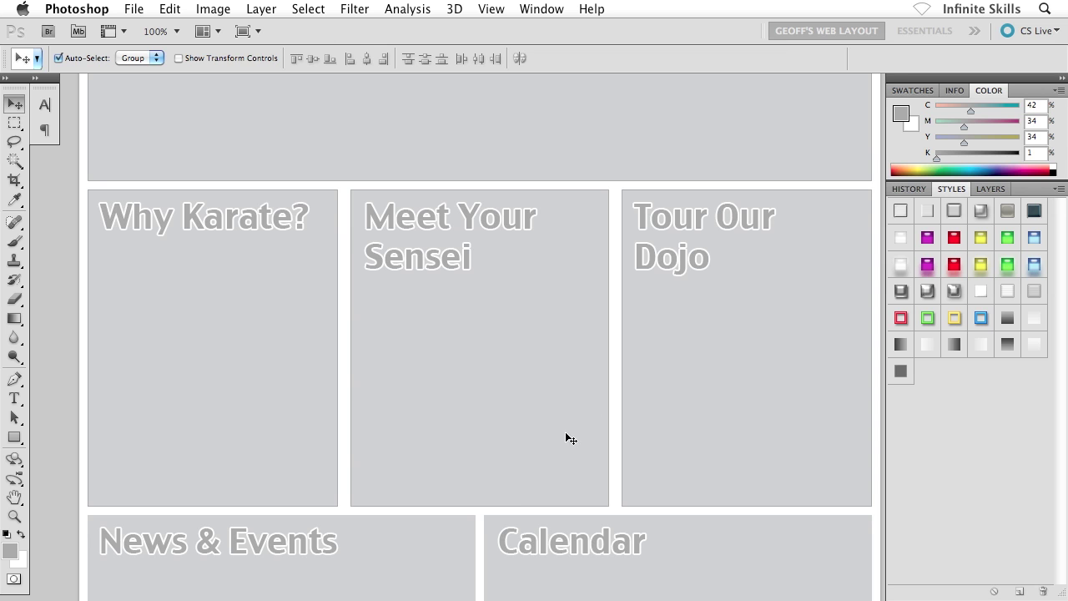
{"action": "left_click_drag", "start_coordinate": [524, 490], "coordinate": [531, 281]}
{"action": "left_click_drag", "start_coordinate": [491, 534], "coordinate": [465, 350]}
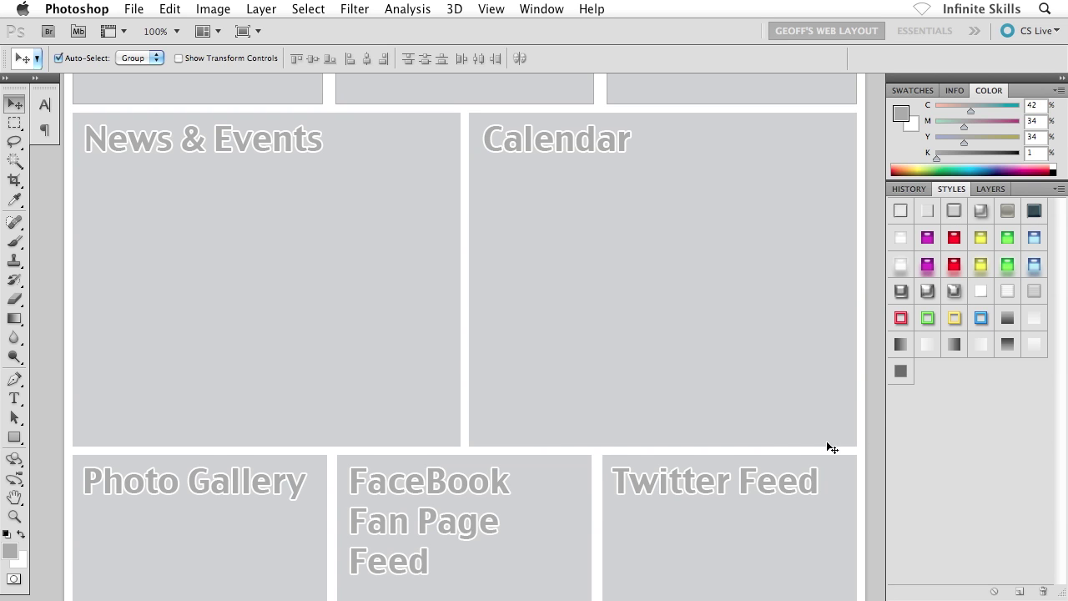
{"action": "left_click", "coordinate": [902, 371]}
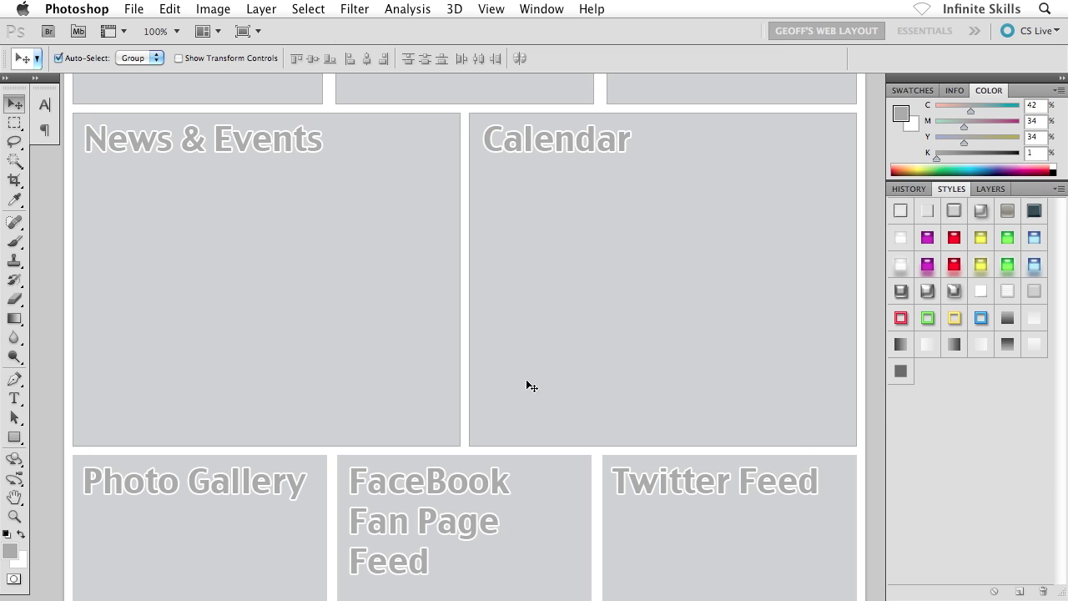
{"action": "left_click_drag", "start_coordinate": [480, 490], "coordinate": [484, 297]}
{"action": "scroll", "coordinate": [484, 297], "scroll_direction": "down", "scroll_amount": 5}
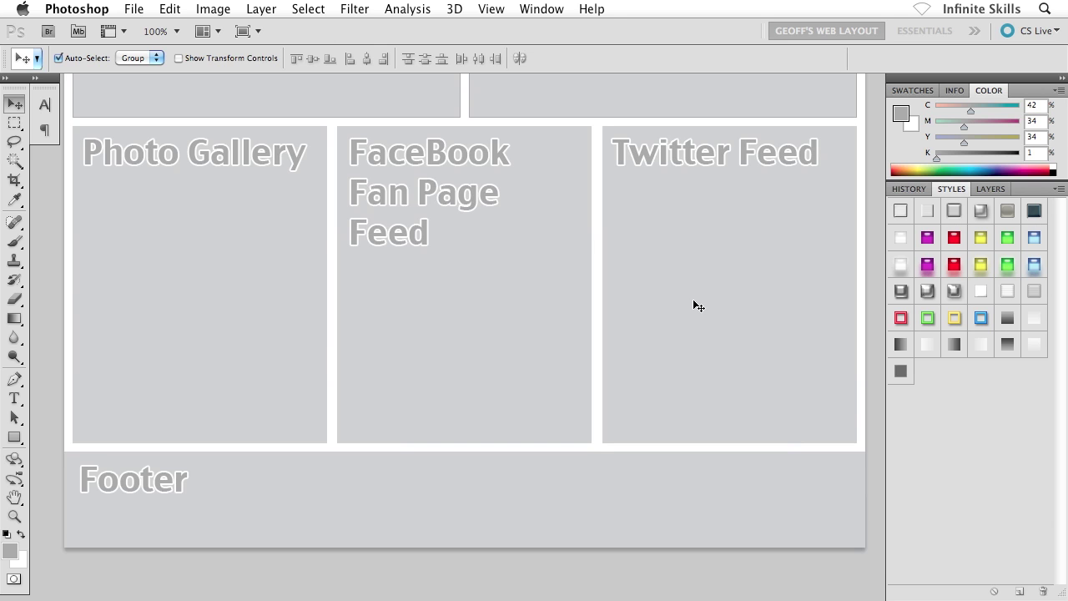
{"action": "left_click", "coordinate": [899, 372]}
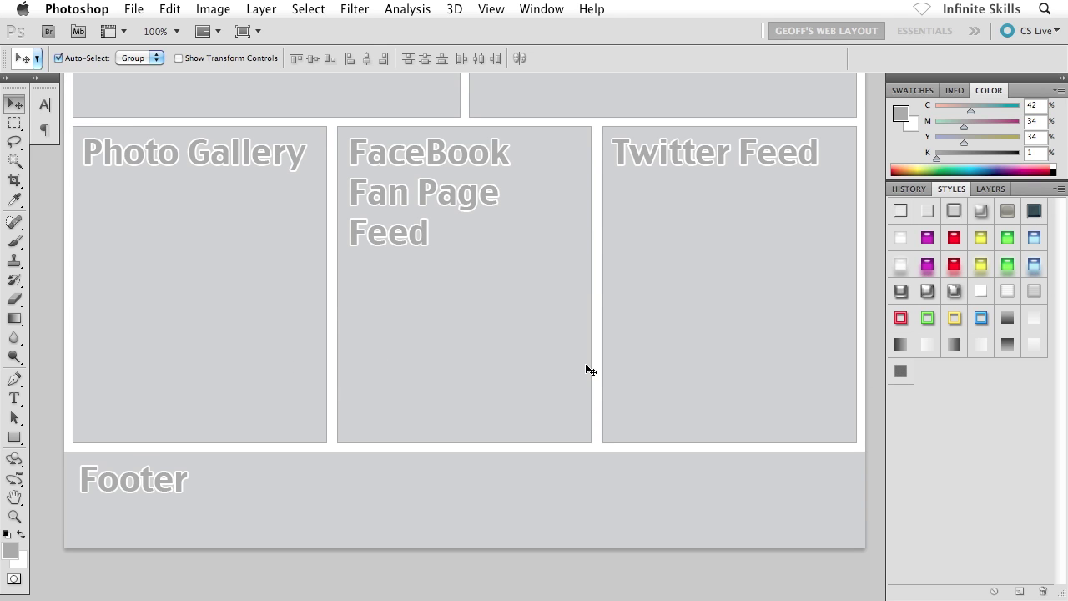
{"action": "left_click", "coordinate": [900, 371]}
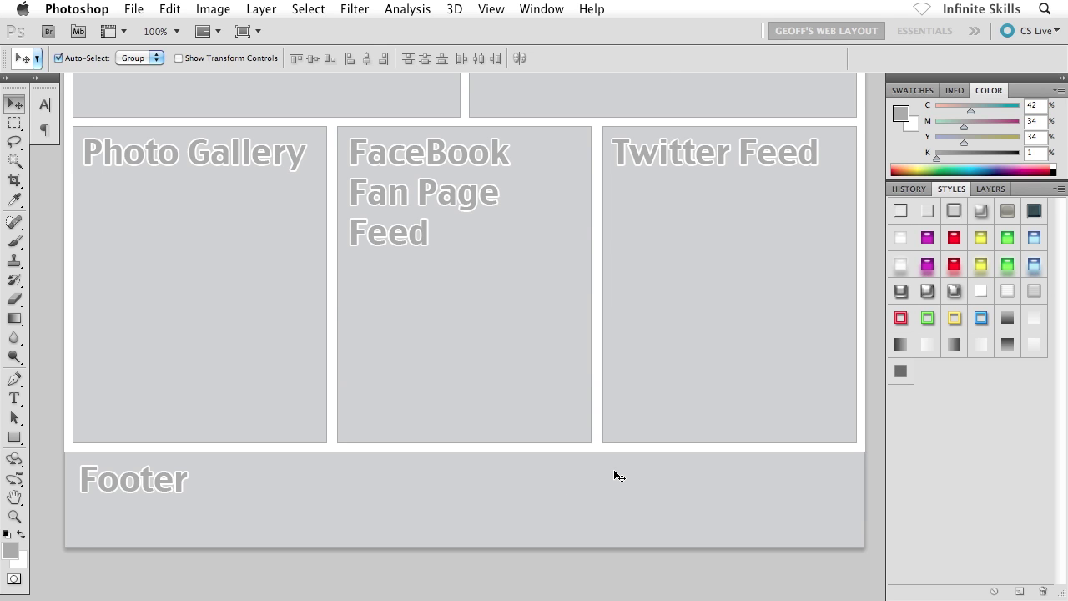
{"action": "scroll", "coordinate": [509, 369], "scroll_direction": "up", "scroll_amount": 10}
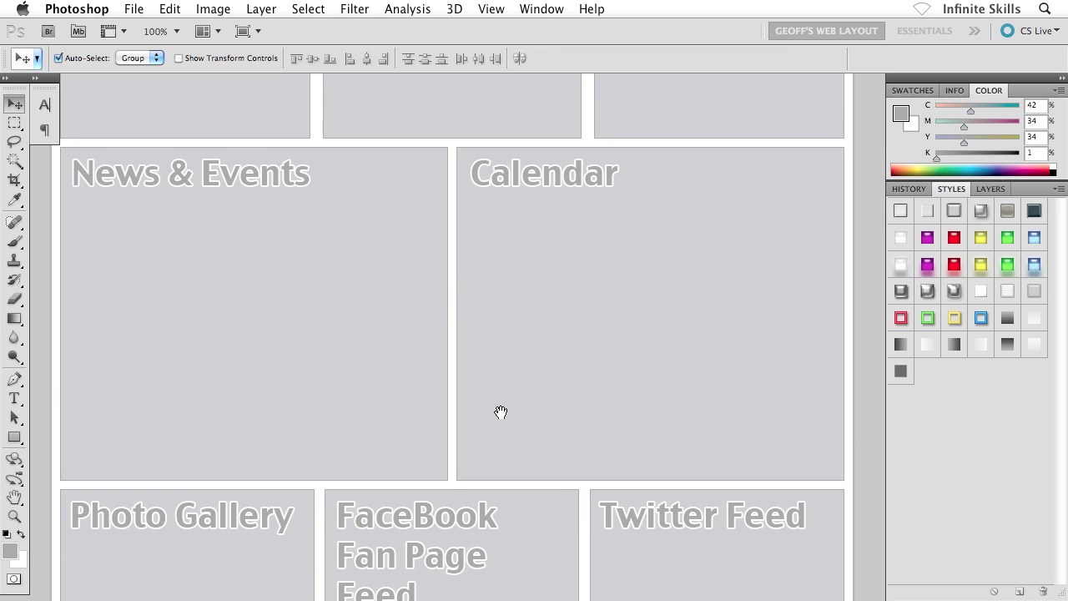
{"action": "scroll", "coordinate": [503, 429], "scroll_direction": "up", "scroll_amount": 2}
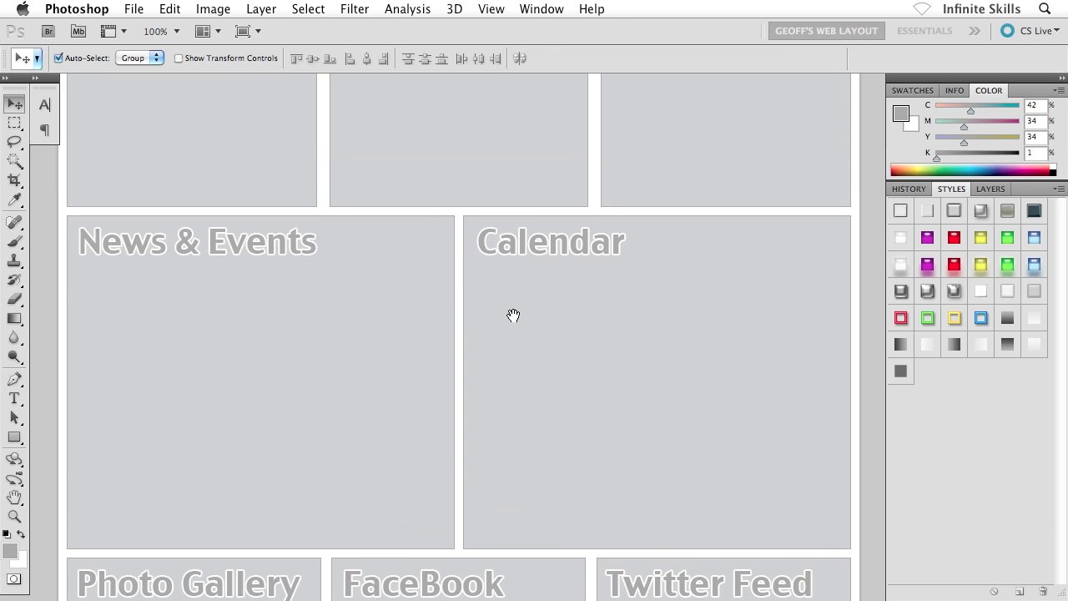
{"action": "scroll", "coordinate": [477, 454], "scroll_direction": "up", "scroll_amount": 7}
{"action": "scroll", "coordinate": [477, 456], "scroll_direction": "up", "scroll_amount": 8}
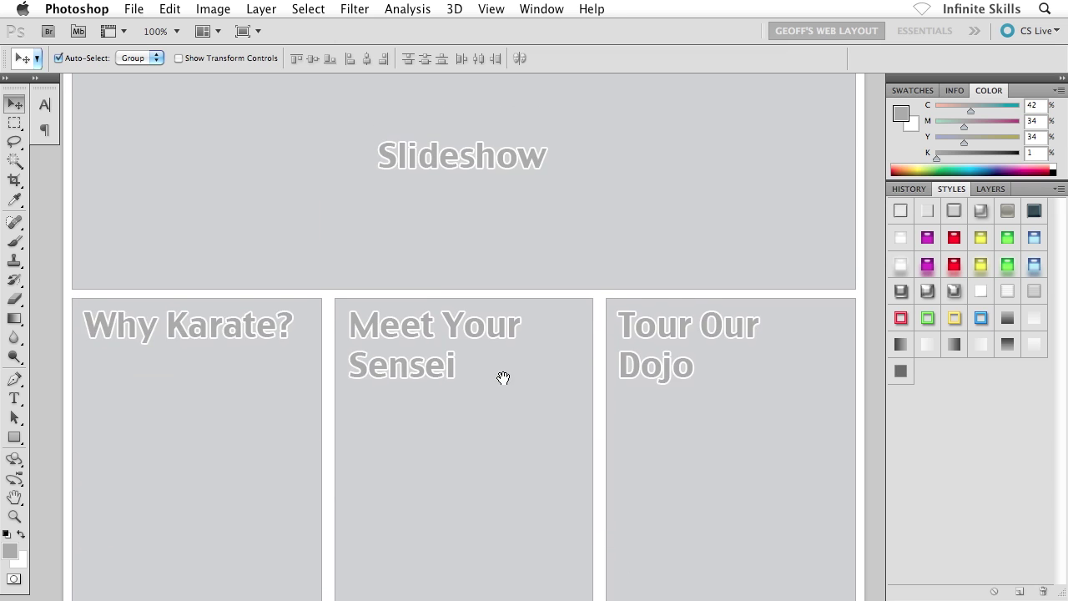
{"action": "scroll", "coordinate": [518, 301], "scroll_direction": "up", "scroll_amount": 3}
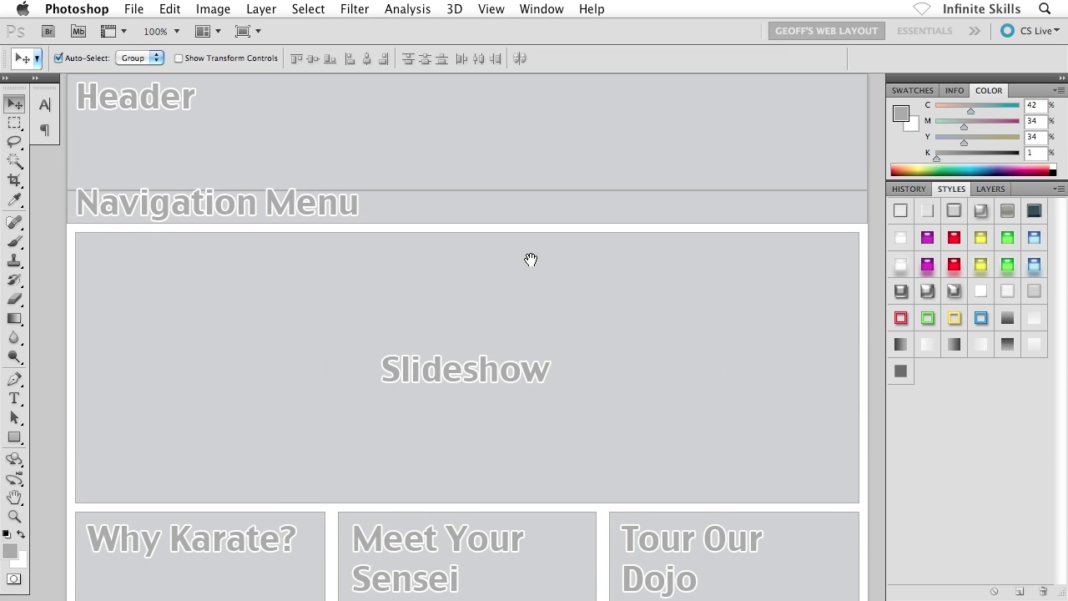